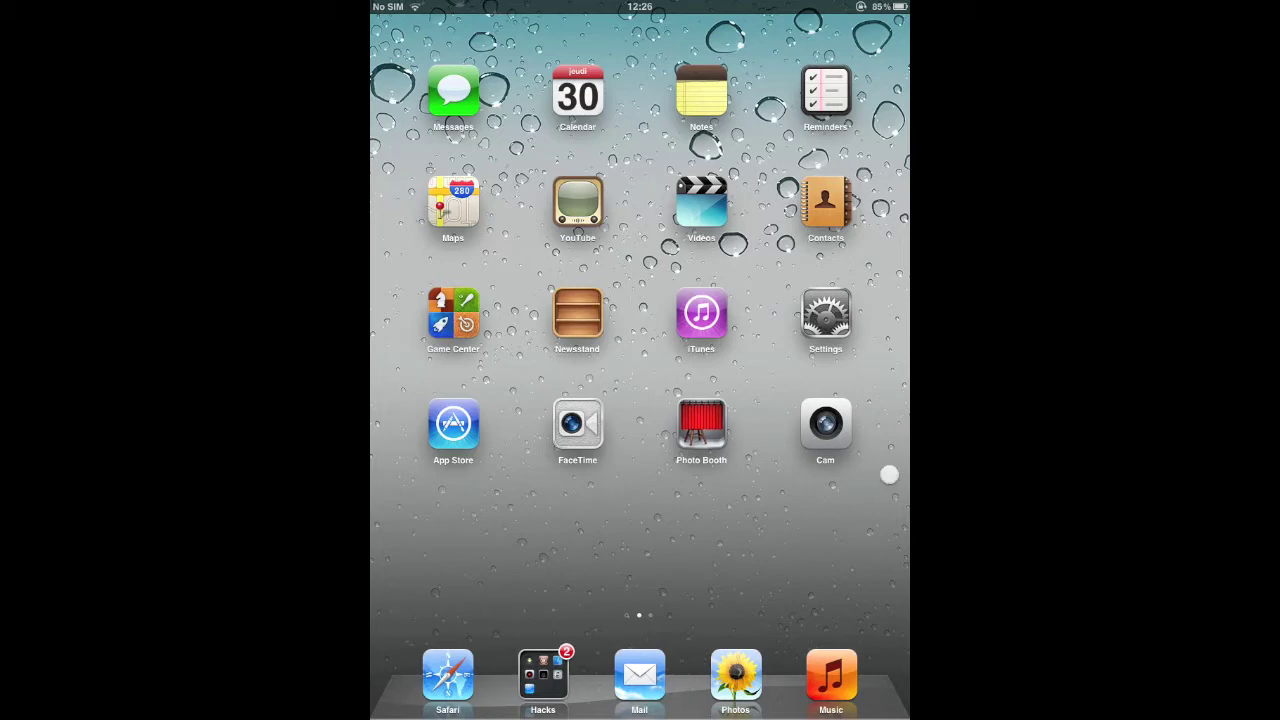
# Step: Launch MewSeek from the second home-screen page, then swipe back to the first page
pyautogui.moveTo(889, 471); pyautogui.dragTo(450, 516)
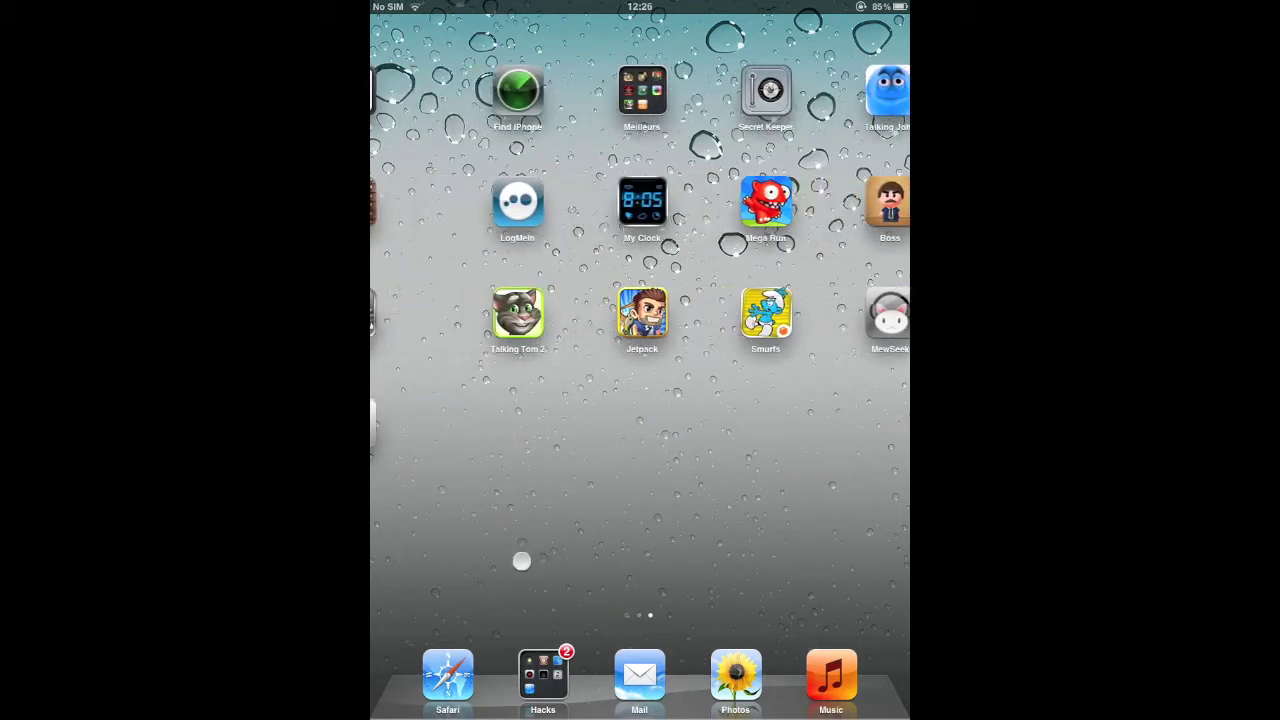
pyautogui.click(826, 314)
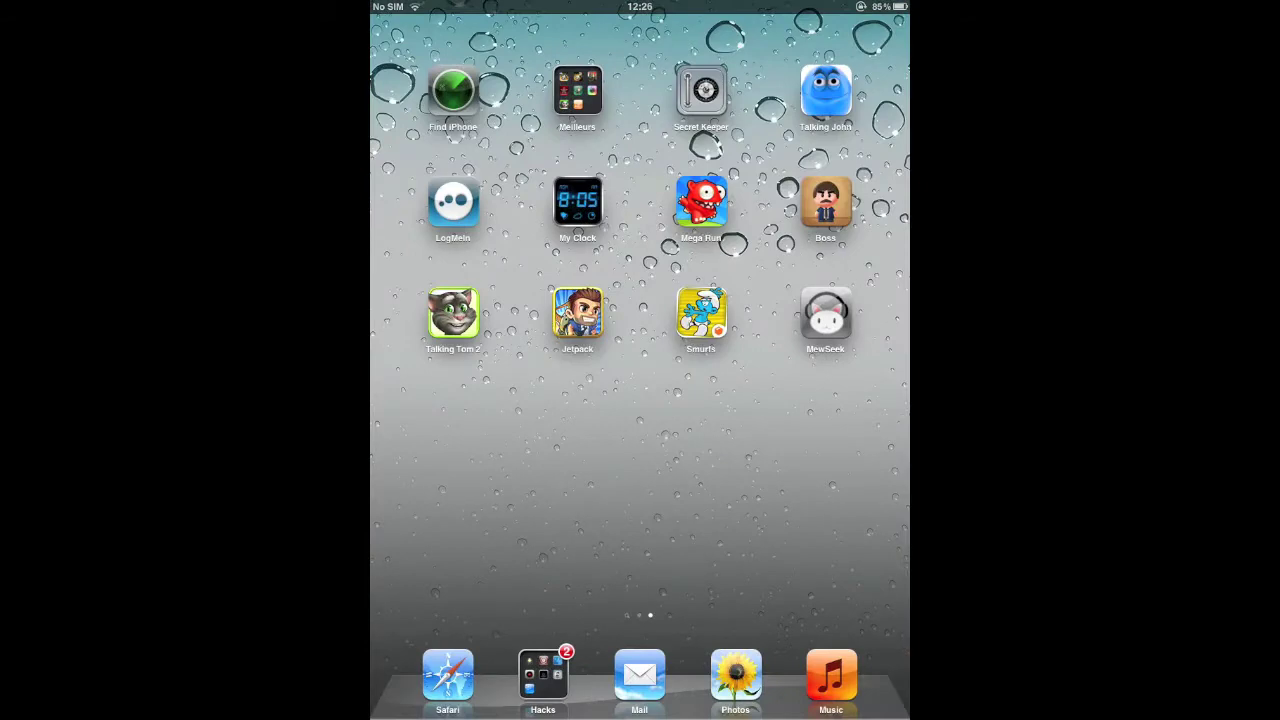
pyautogui.moveTo(480, 400); pyautogui.dragTo(850, 400)
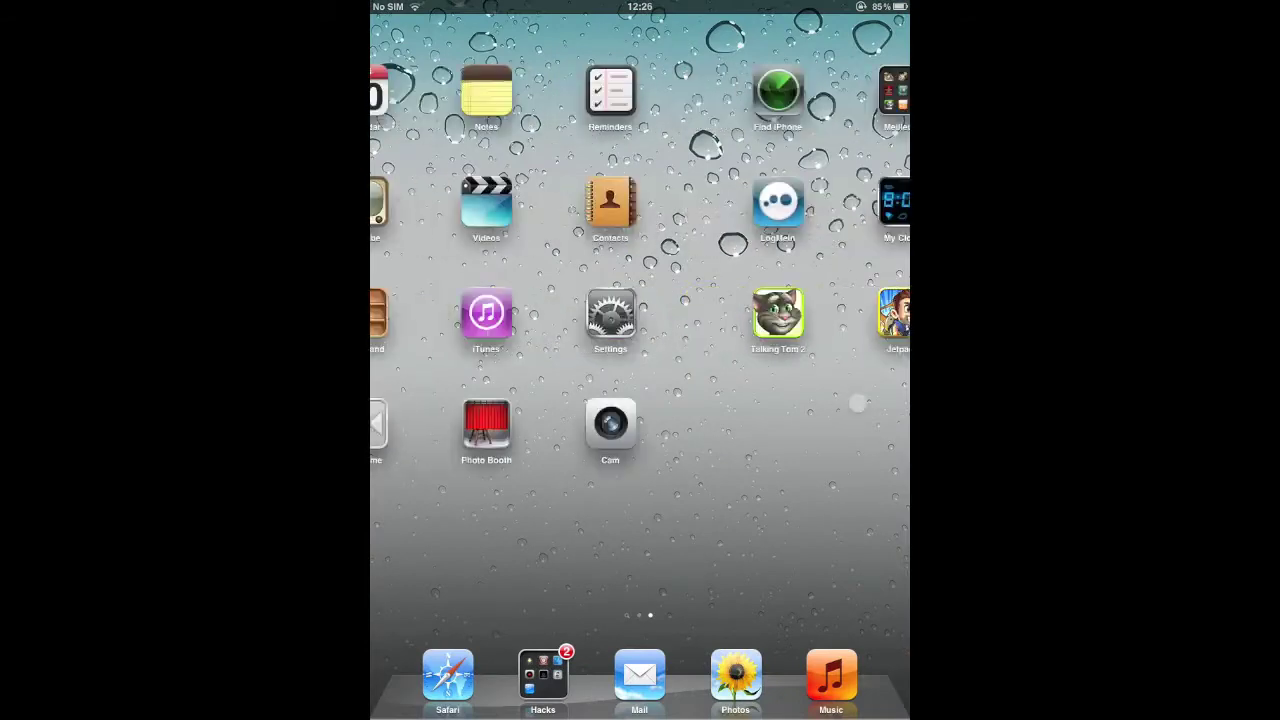
pyautogui.moveTo(480, 400); pyautogui.dragTo(850, 400)
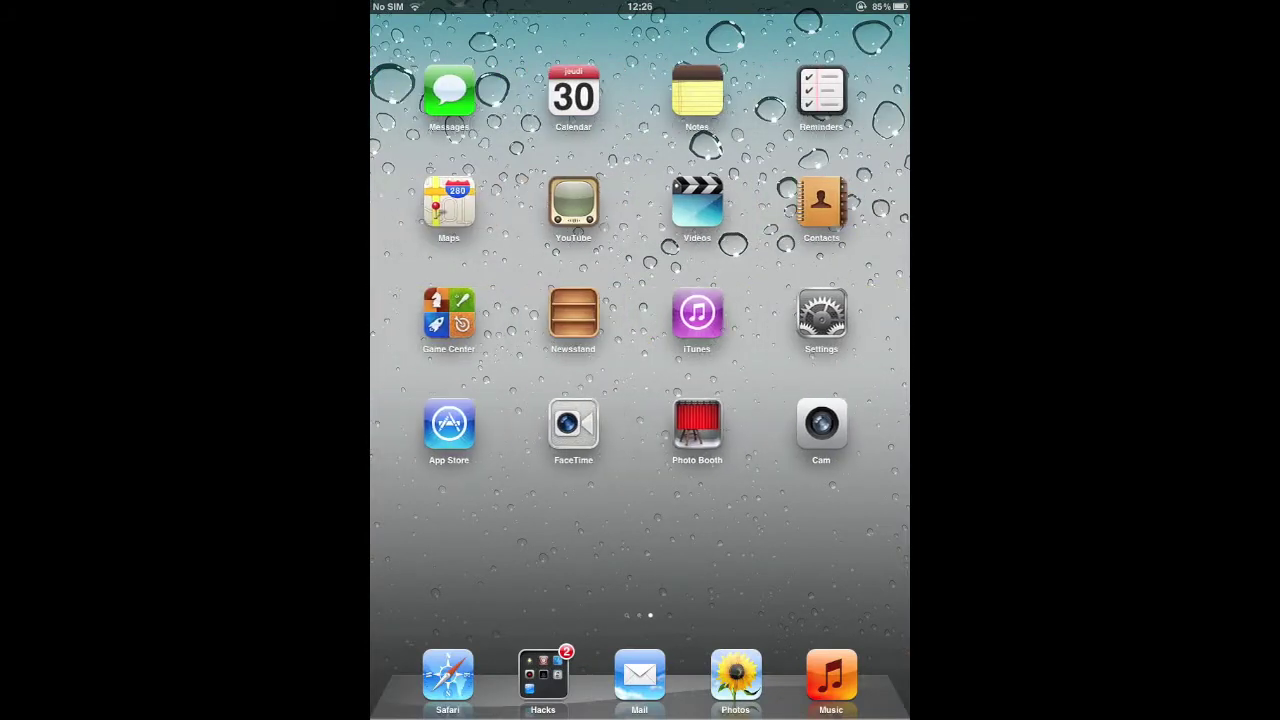
# Step: Dismiss the locked Hacks folder prompt, then find and open Cydia through Spotlight search
pyautogui.click(543, 675)
pyautogui.click(622, 312)
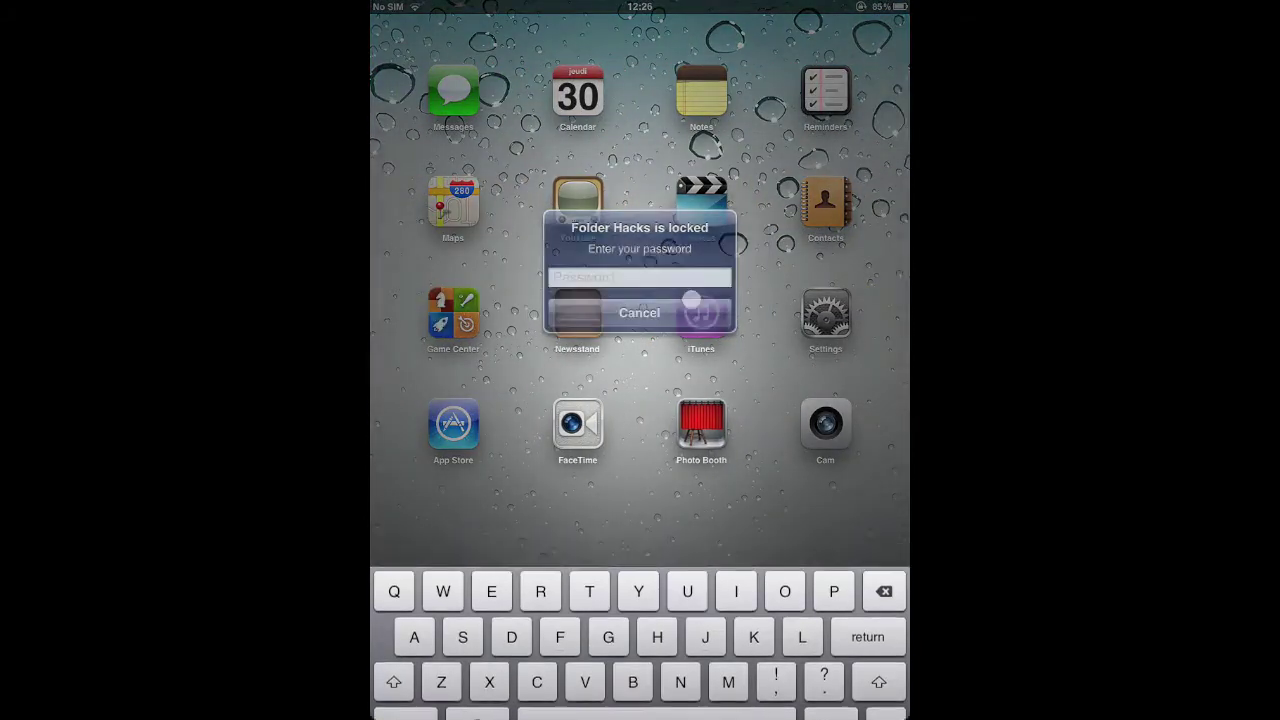
pyautogui.moveTo(650, 314); pyautogui.dragTo(880, 314)
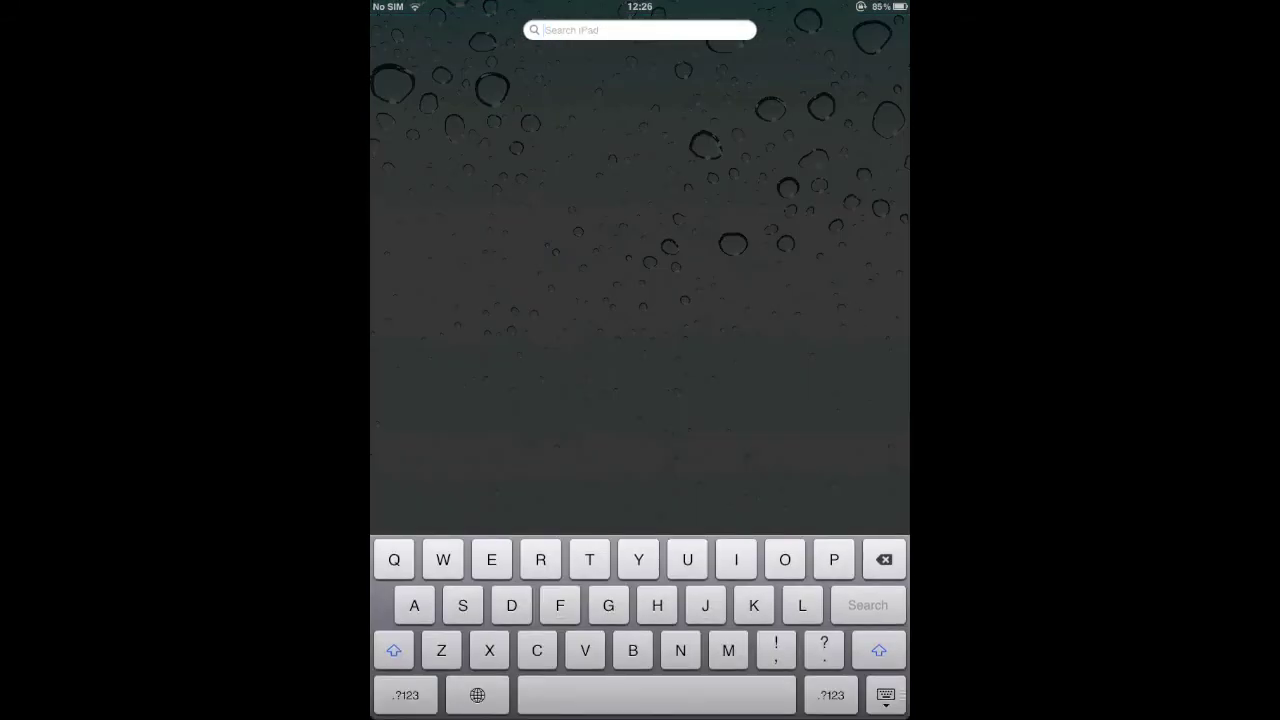
pyautogui.write('Cydia')
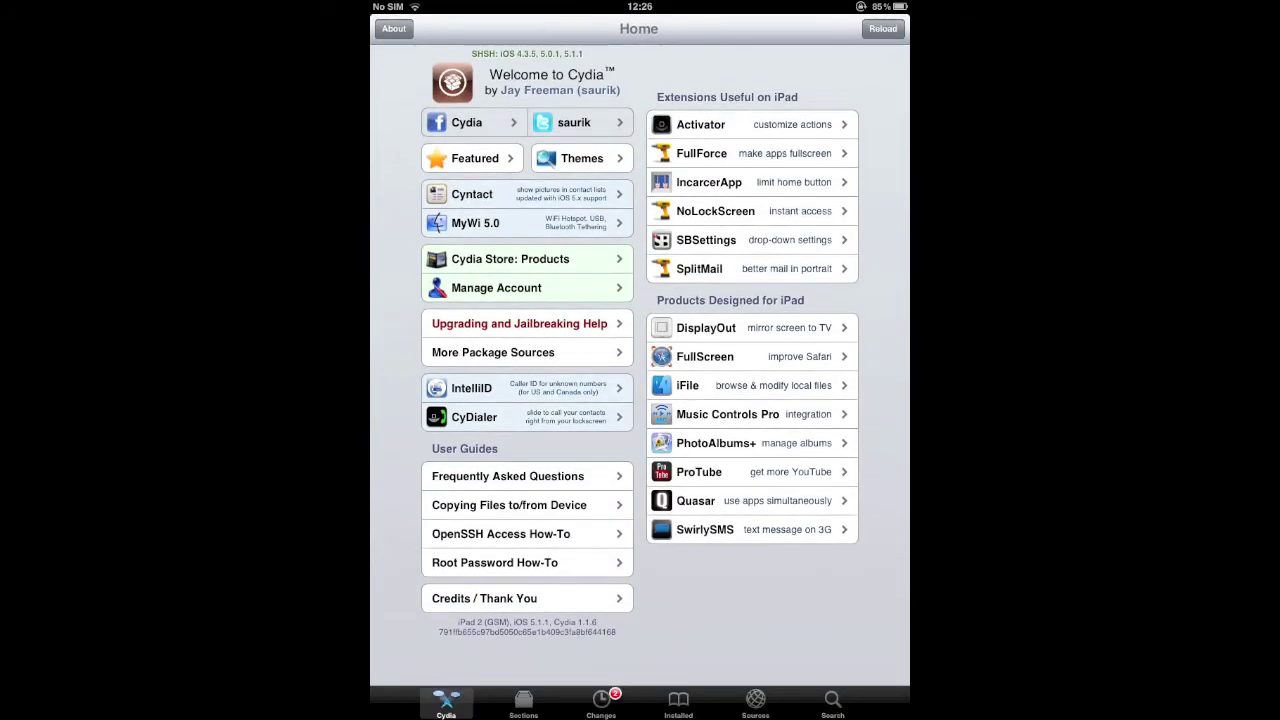
pyautogui.click(755, 703)
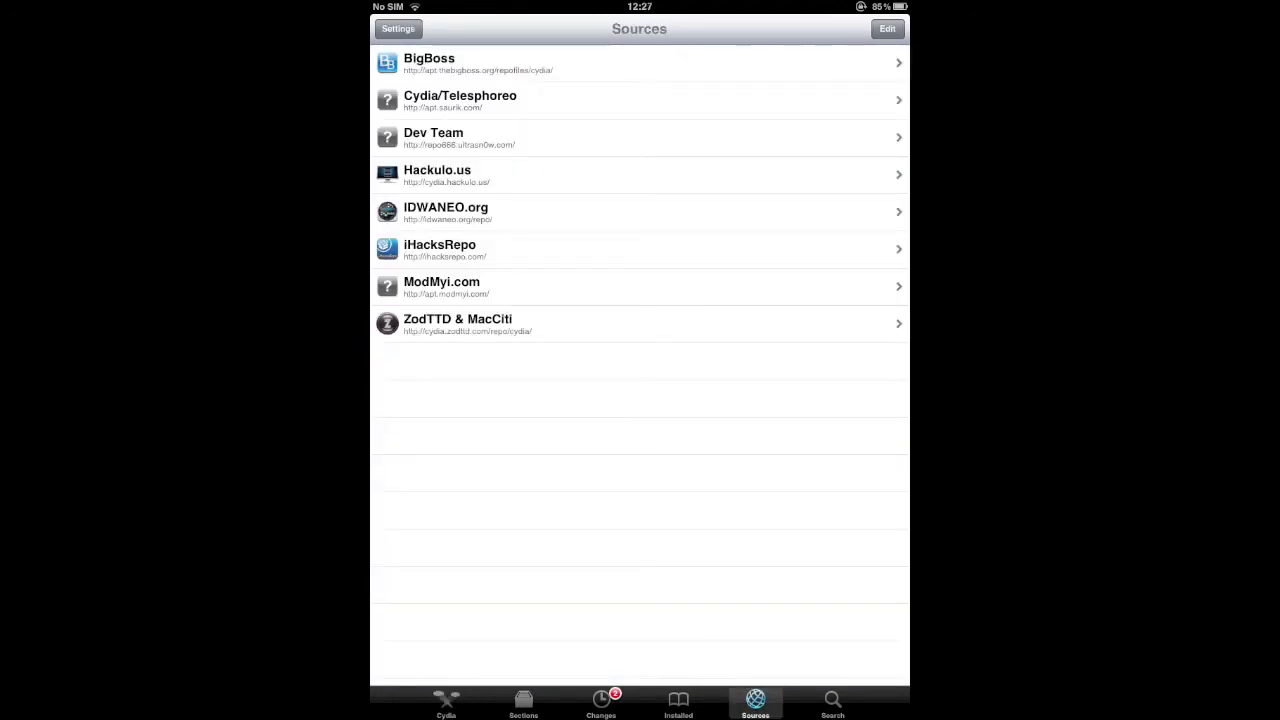
# Step: Select the iHacksRepo source, put the source list into edit mode, and start adding a source
pyautogui.moveTo(640, 249); pyautogui.dragTo(640, 253)
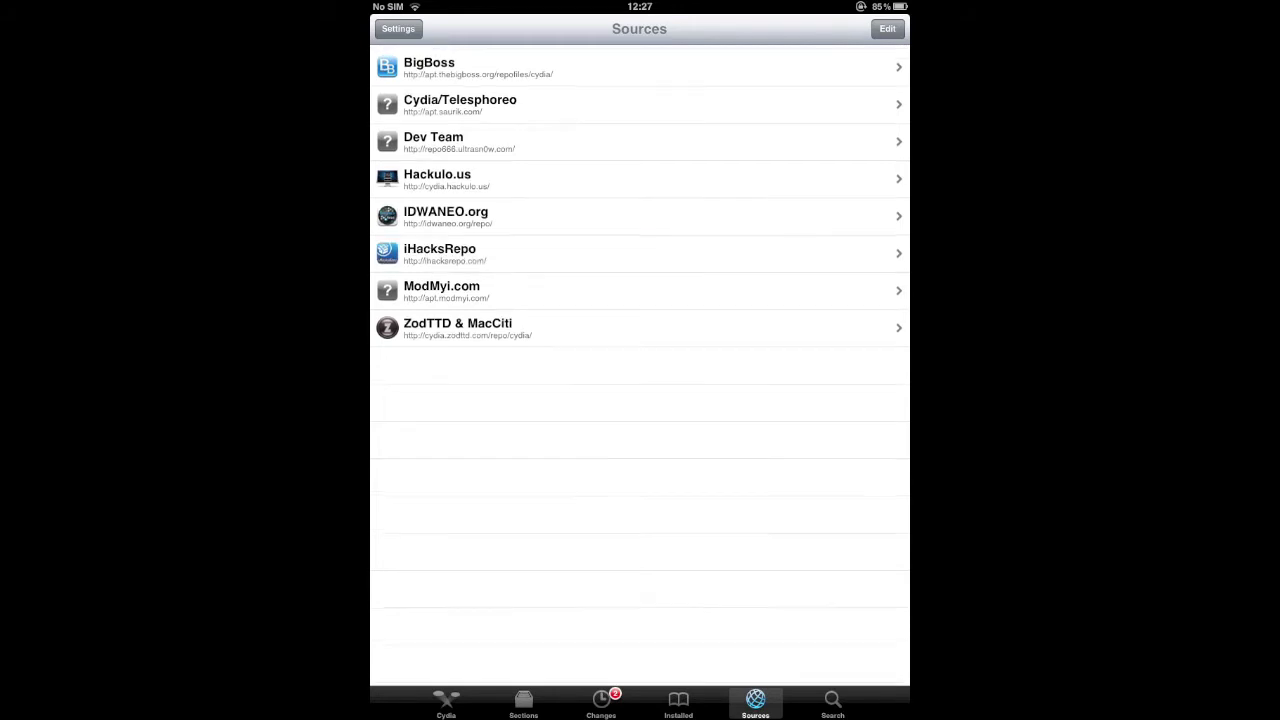
pyautogui.click(640, 250)
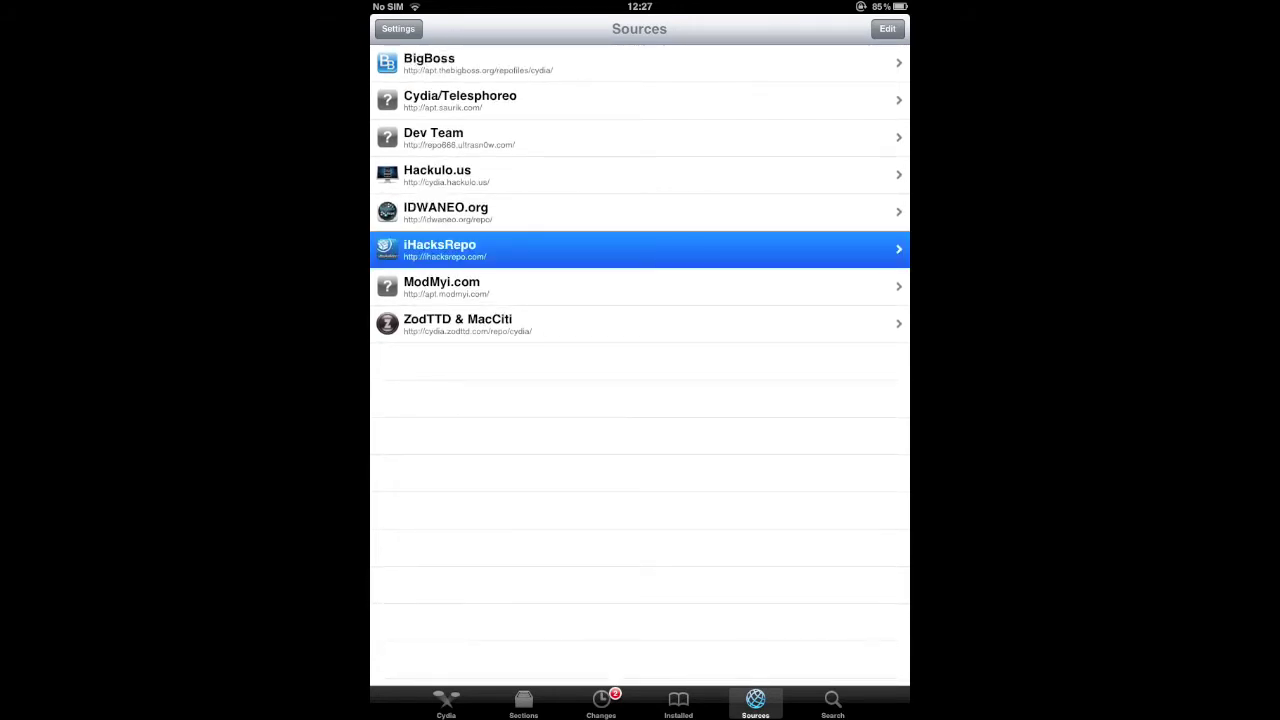
pyautogui.click(640, 250)
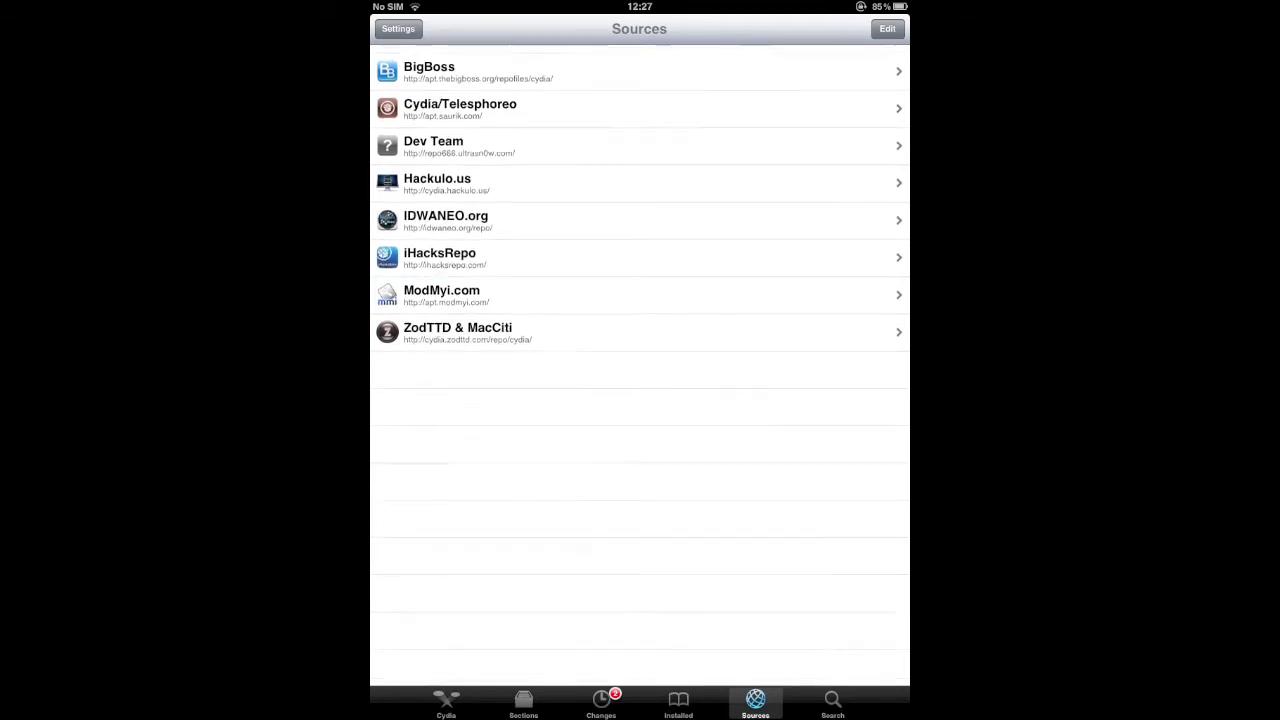
pyautogui.click(887, 28)
pyautogui.click(887, 28)
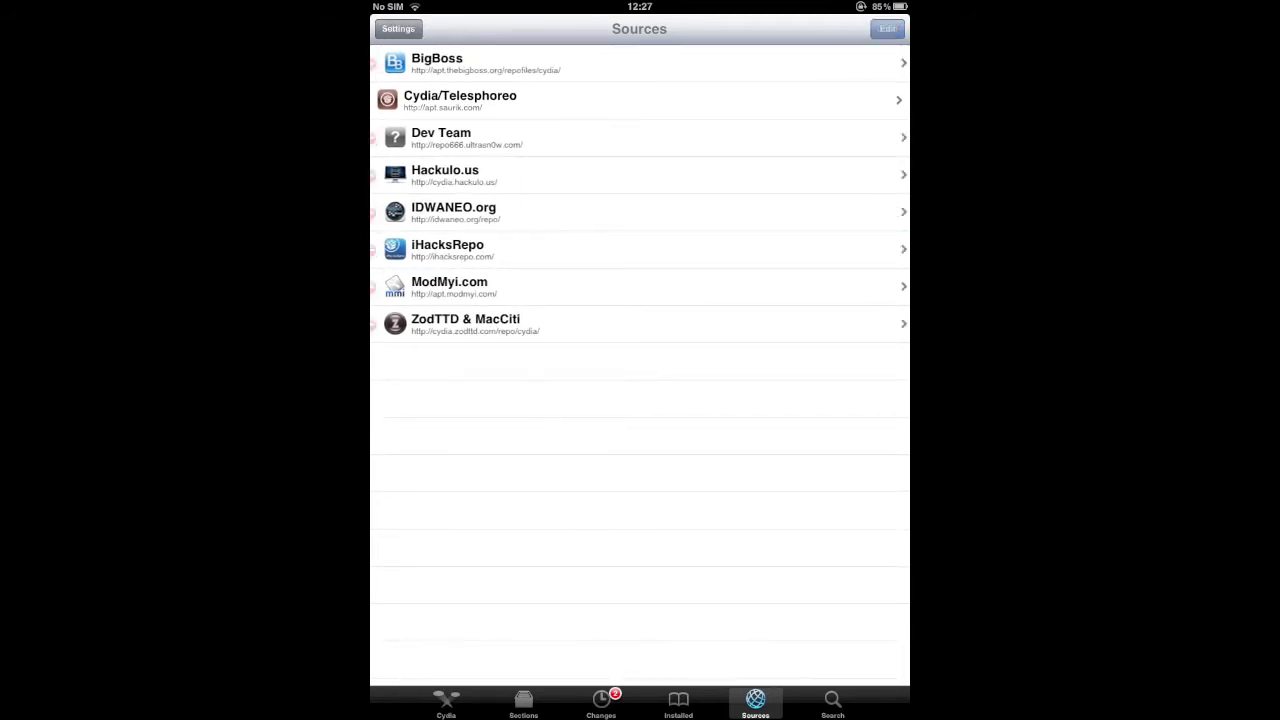
pyautogui.click(887, 28)
pyautogui.click(391, 28)
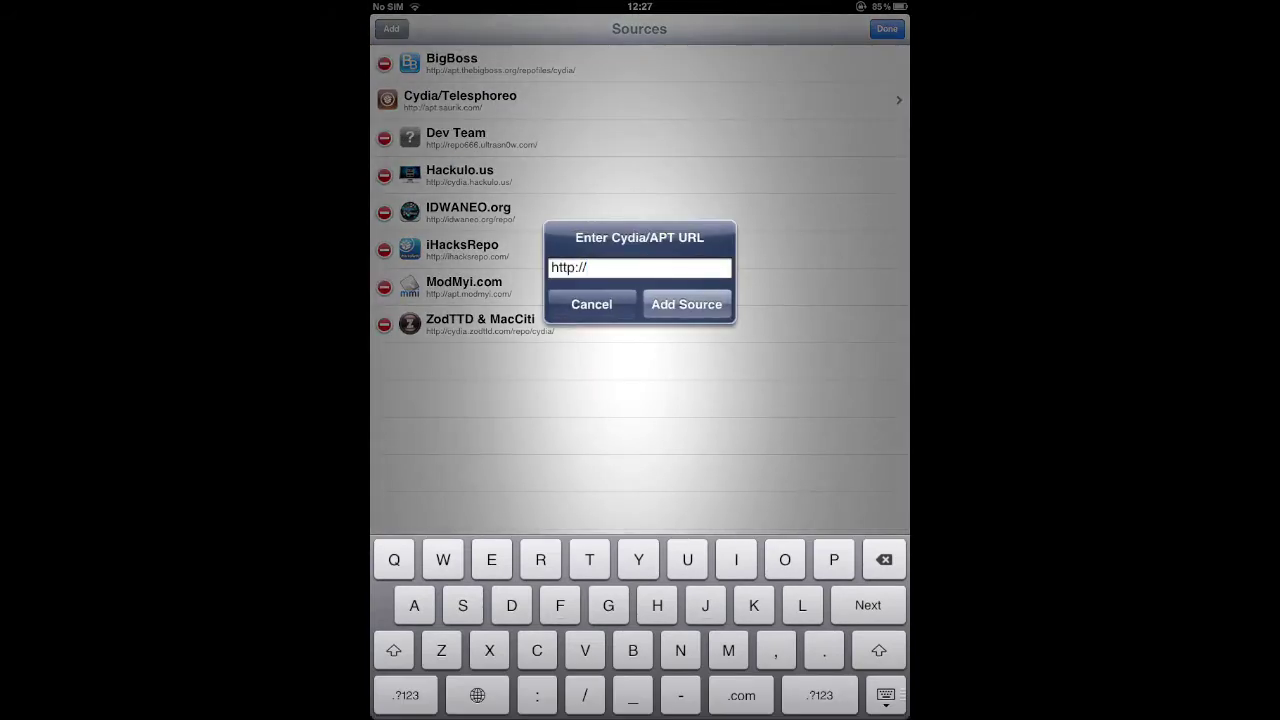
pyautogui.write('ih')
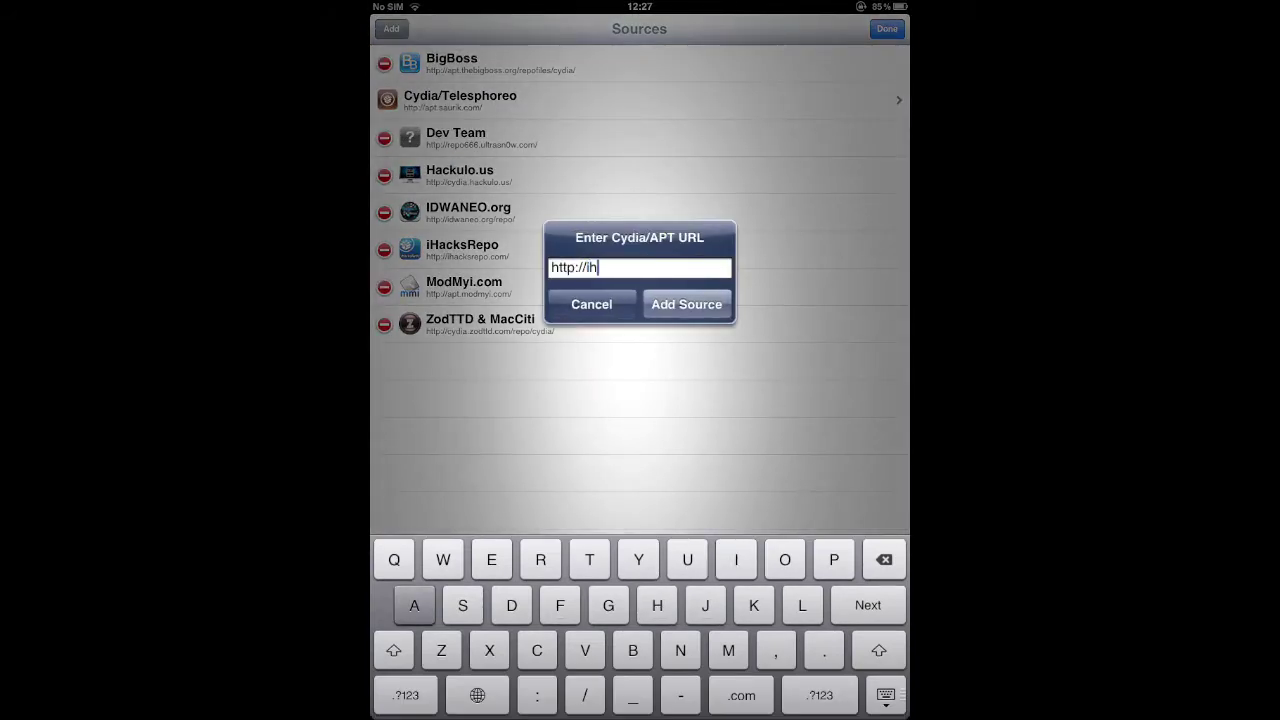
pyautogui.write('acksre')
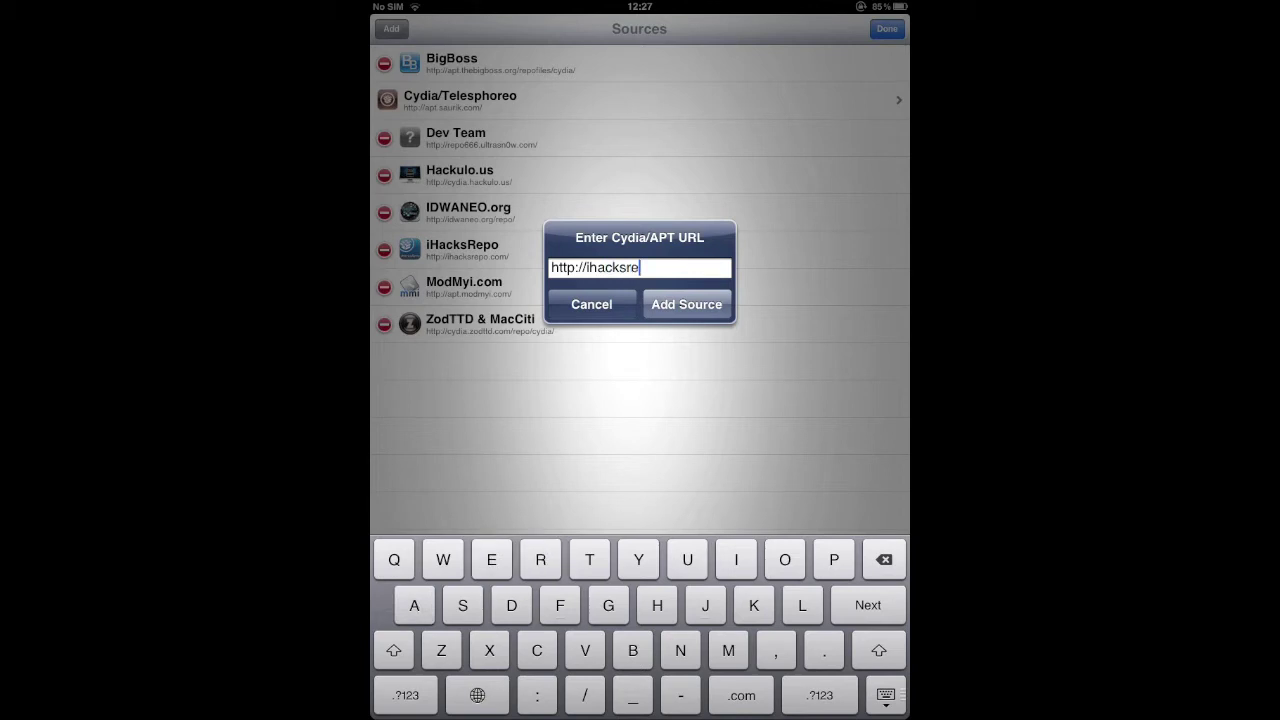
pyautogui.write('po')
pyautogui.write('.com')
pyautogui.write('/')
pyautogui.press('BackSpace')
pyautogui.click(591, 304)
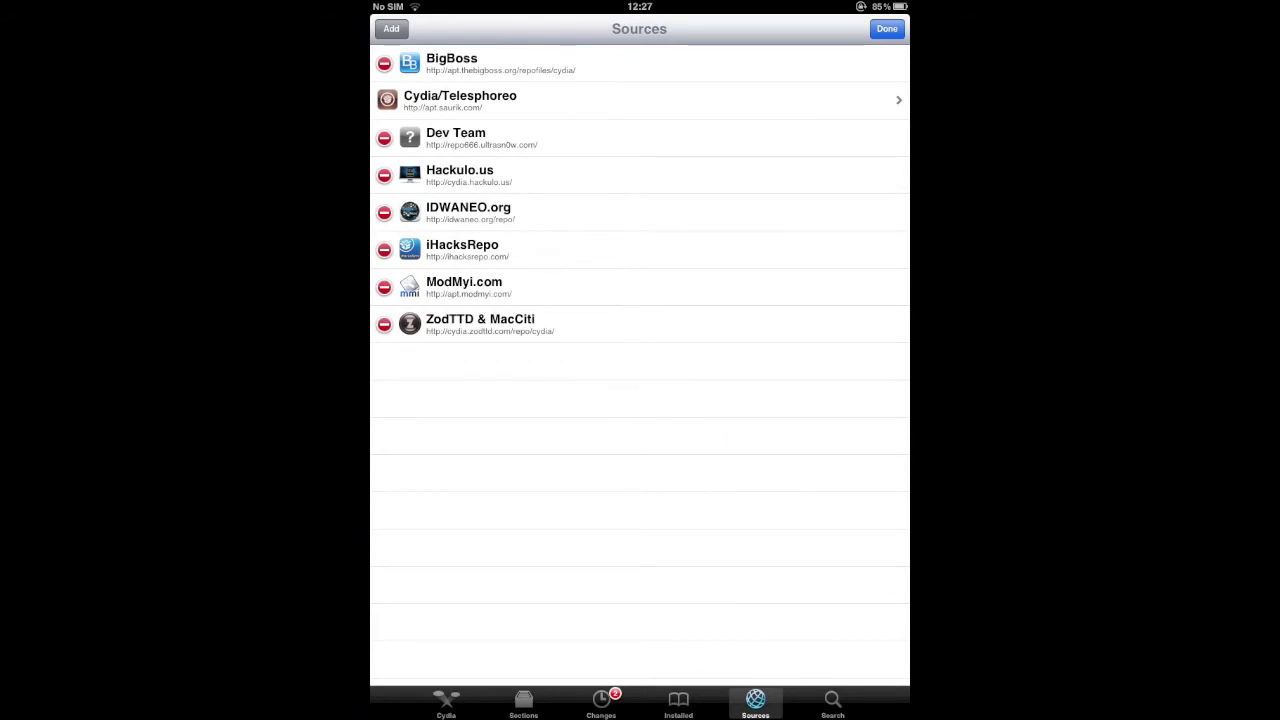
pyautogui.click(887, 28)
# Step: Open iHacksRepo's packages and search Cydia for 'Mewsee'
pyautogui.moveTo(640, 249); pyautogui.dragTo(640, 214)
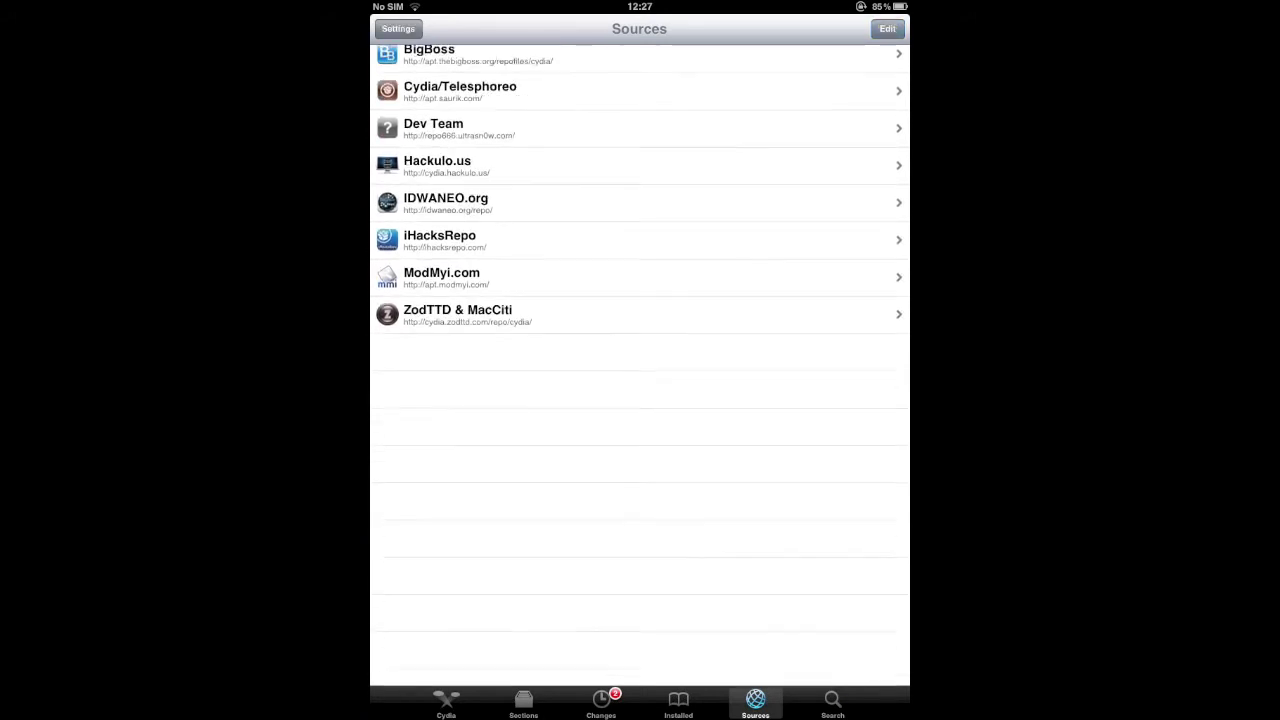
pyautogui.click(640, 249)
pyautogui.click(405, 28)
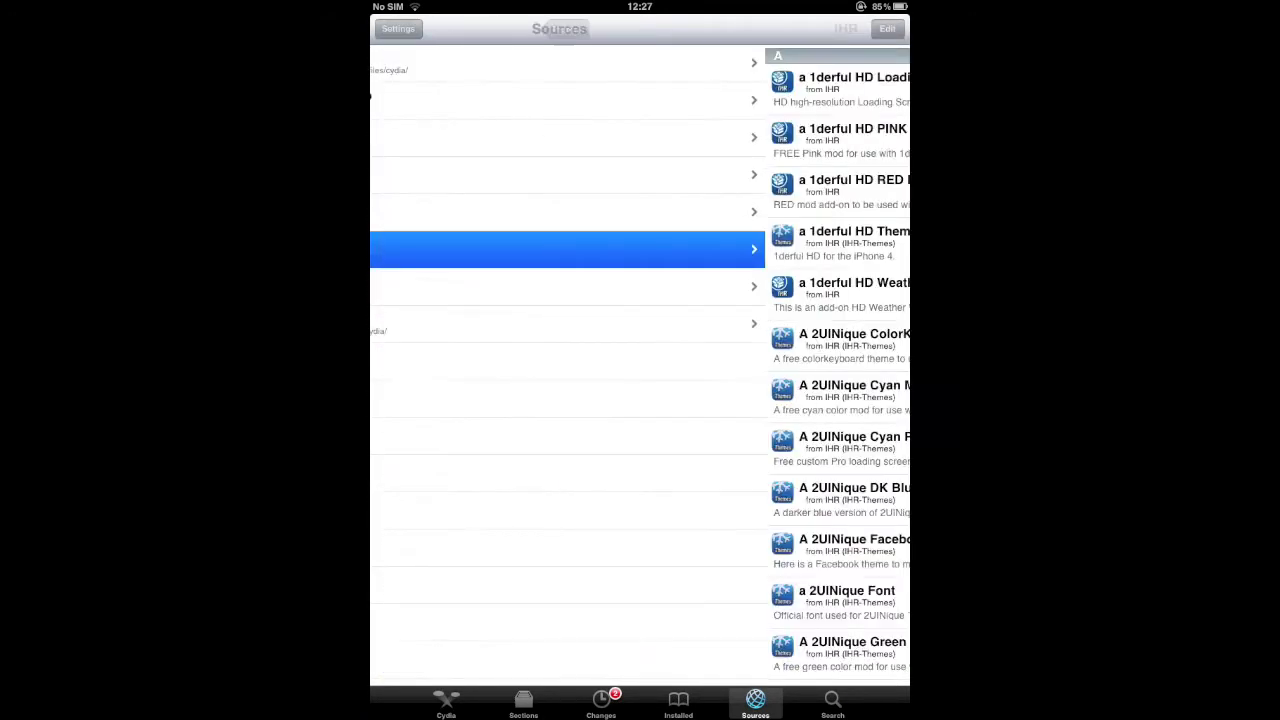
pyautogui.click(832, 703)
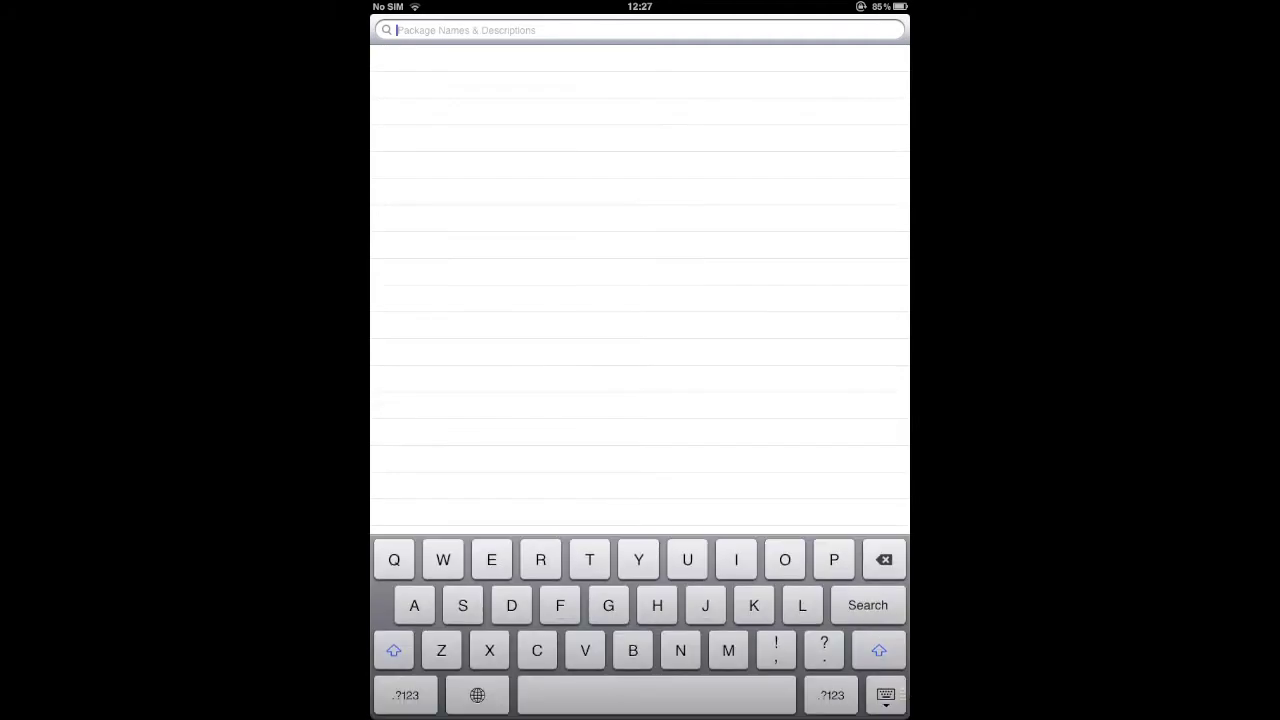
pyautogui.write('Mews')
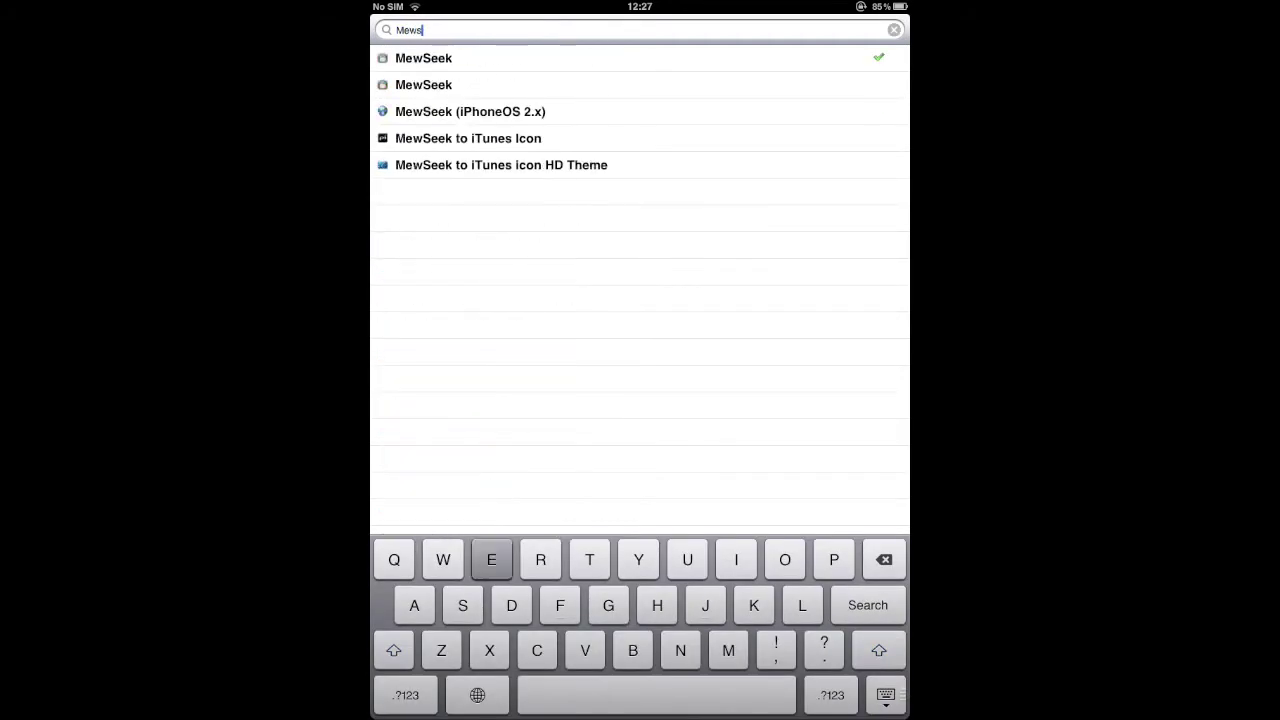
pyautogui.write('ee')
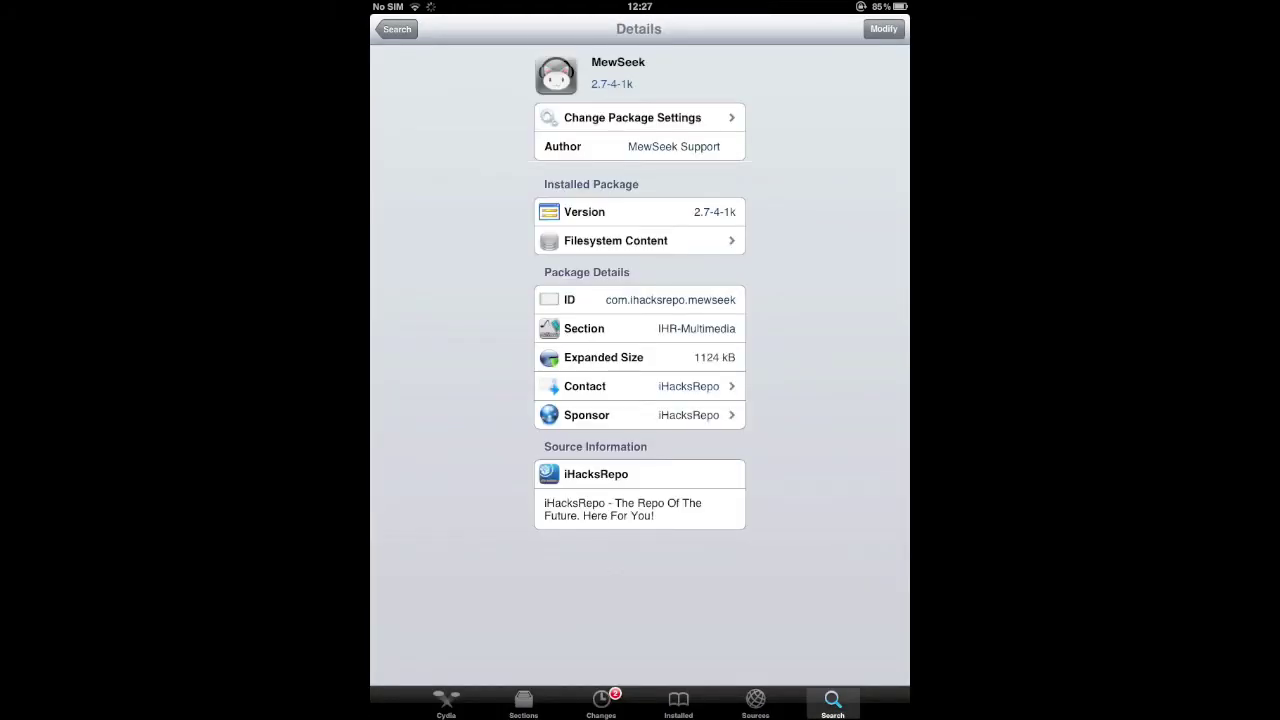
# Step: Check both MewSeek results' details and view MewSeek's Reinstall and Remove options
pyautogui.click(397, 29)
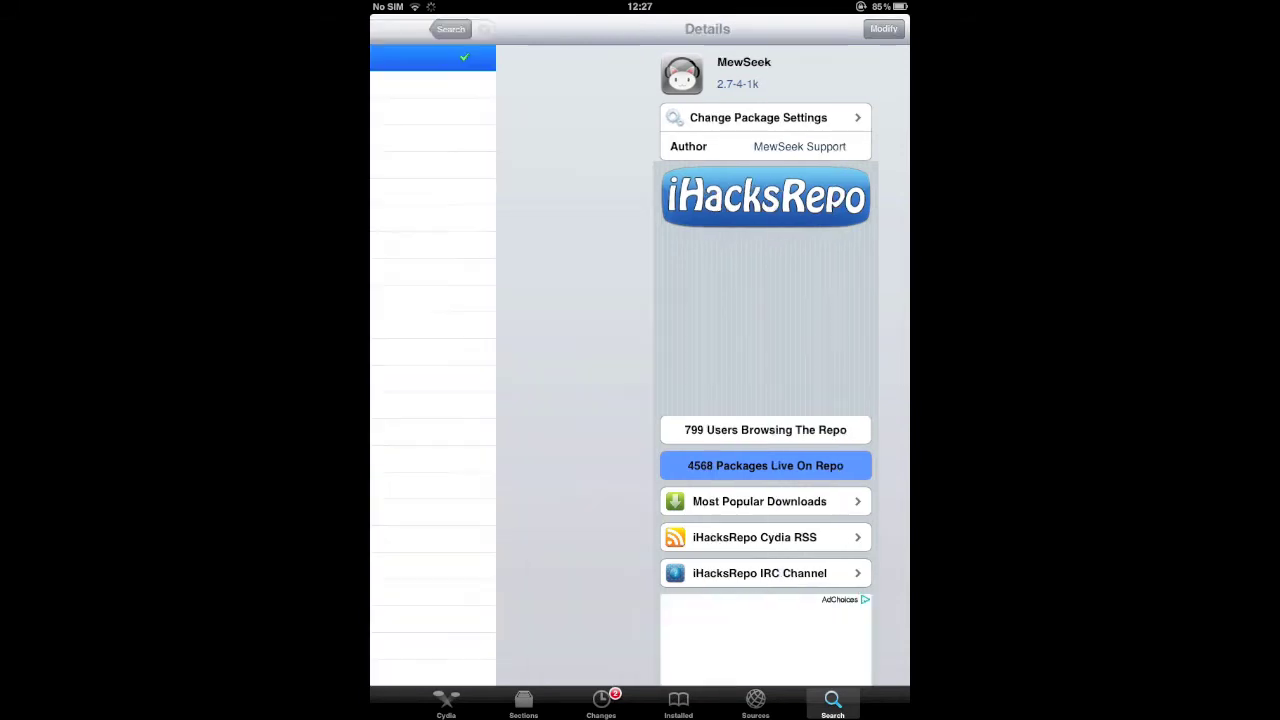
pyautogui.click(423, 84)
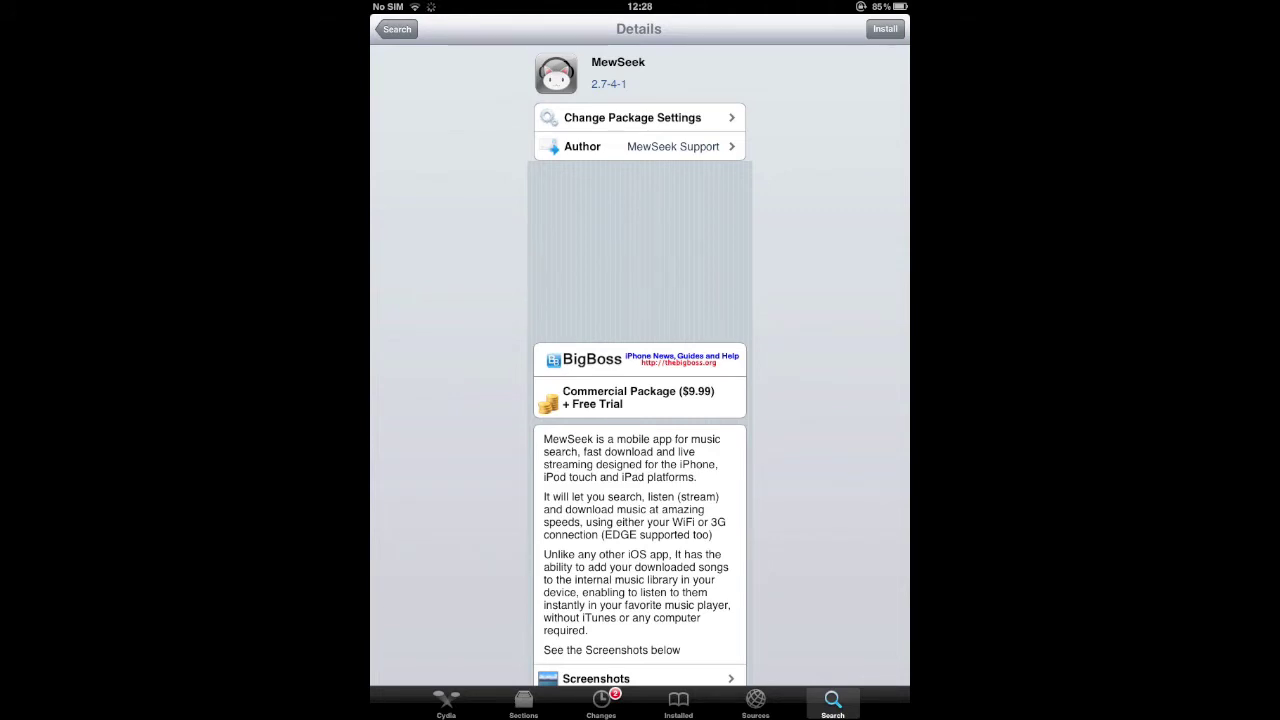
pyautogui.click(397, 29)
pyautogui.click(423, 58)
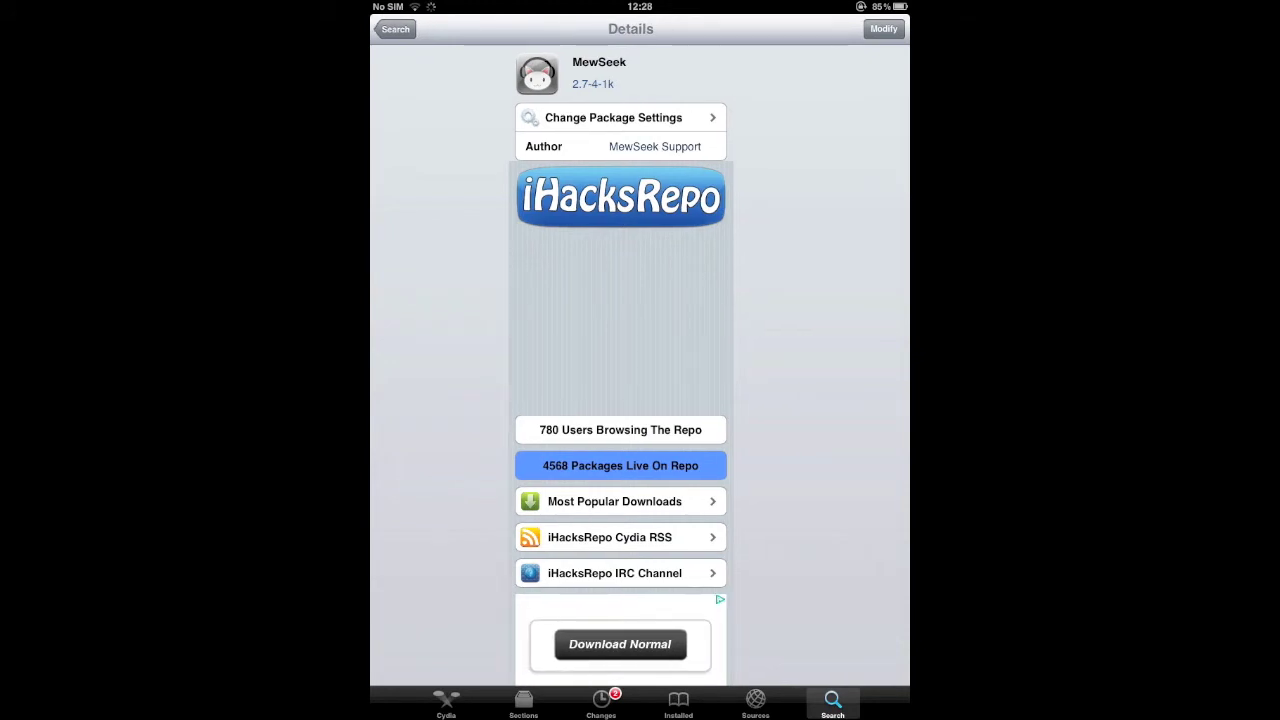
pyautogui.click(397, 29)
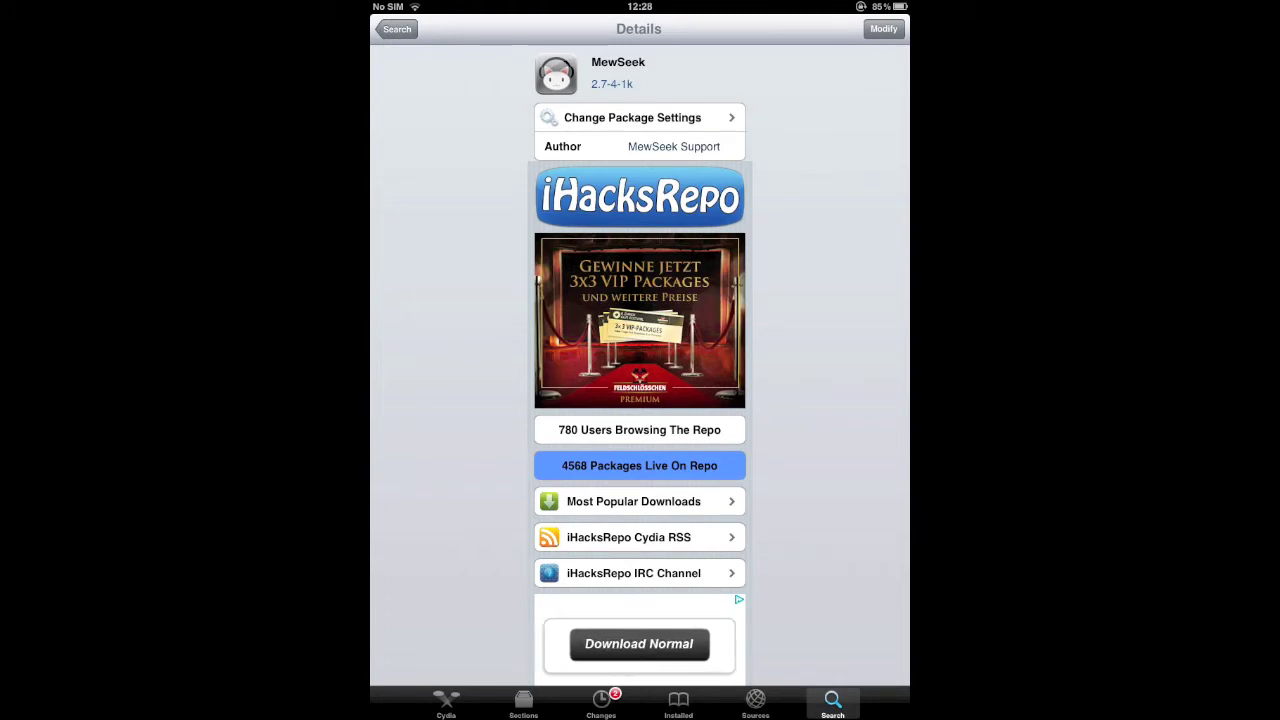
pyautogui.click(883, 29)
pyautogui.press('super')
# Step: Launch MewSeek from the second home-screen page, relaunching it once after returning home
pyautogui.moveTo(821, 477); pyautogui.dragTo(560, 475)
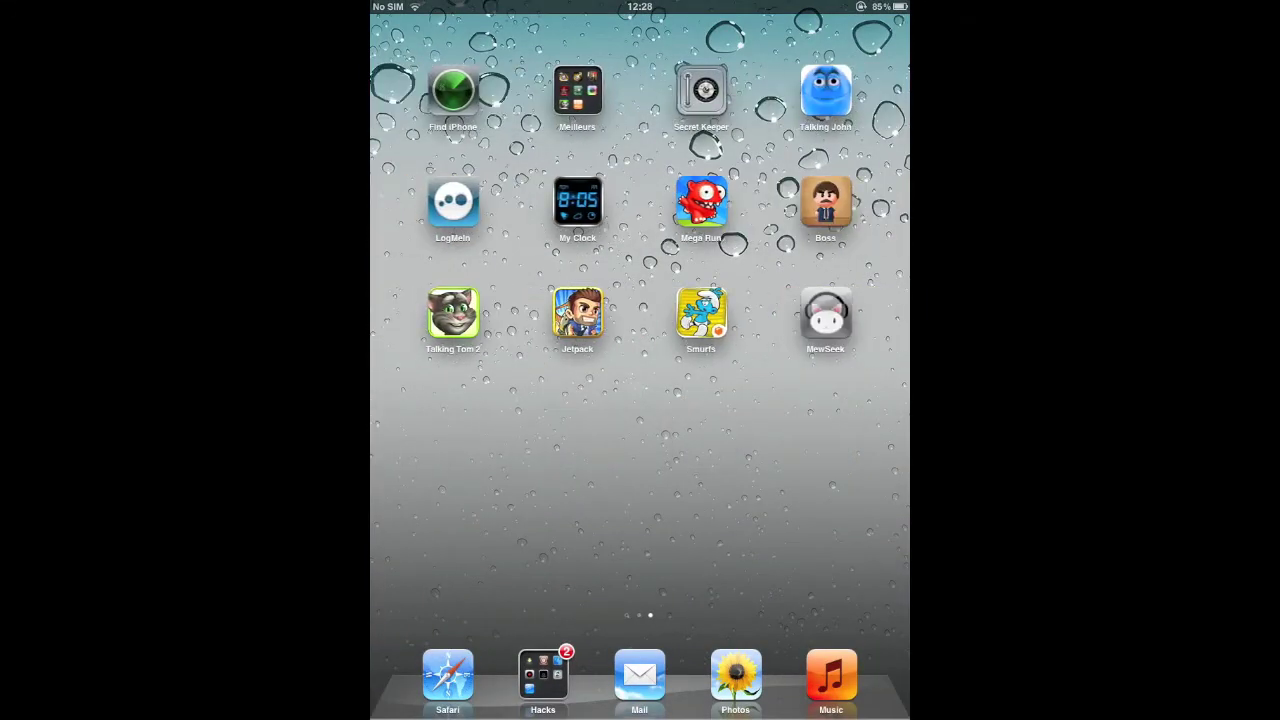
pyautogui.click(825, 315)
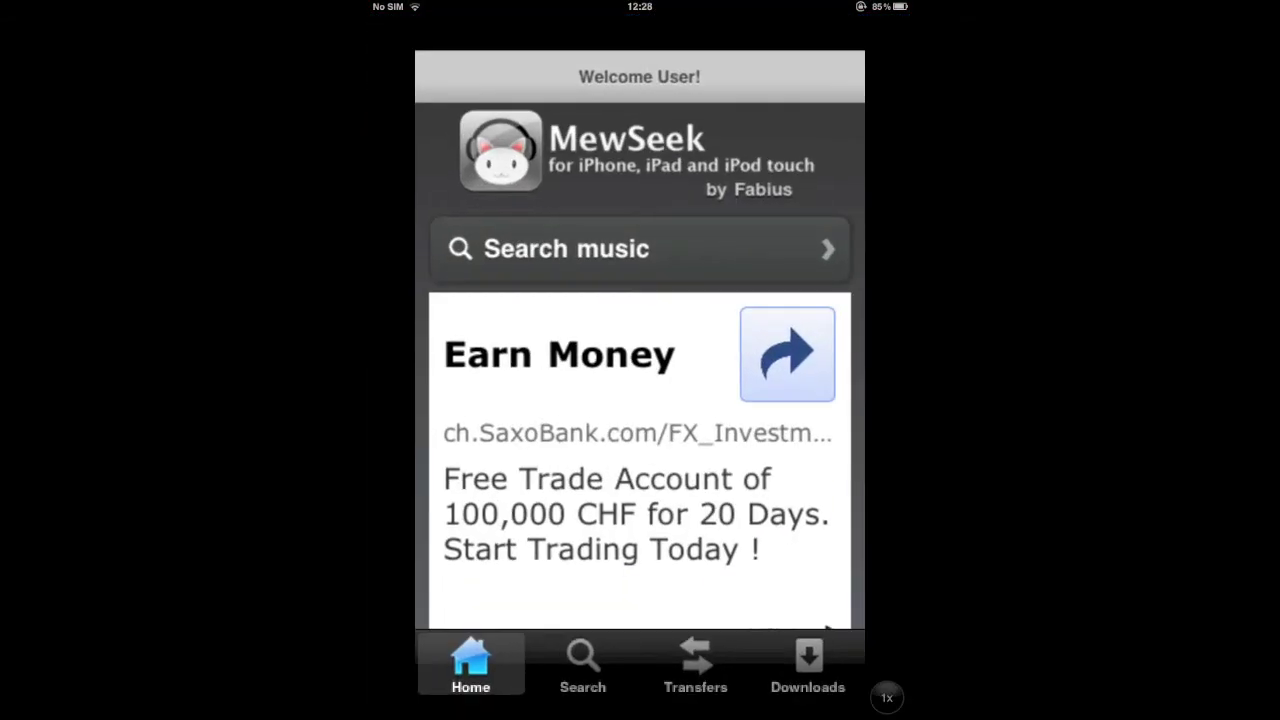
pyautogui.press('super')
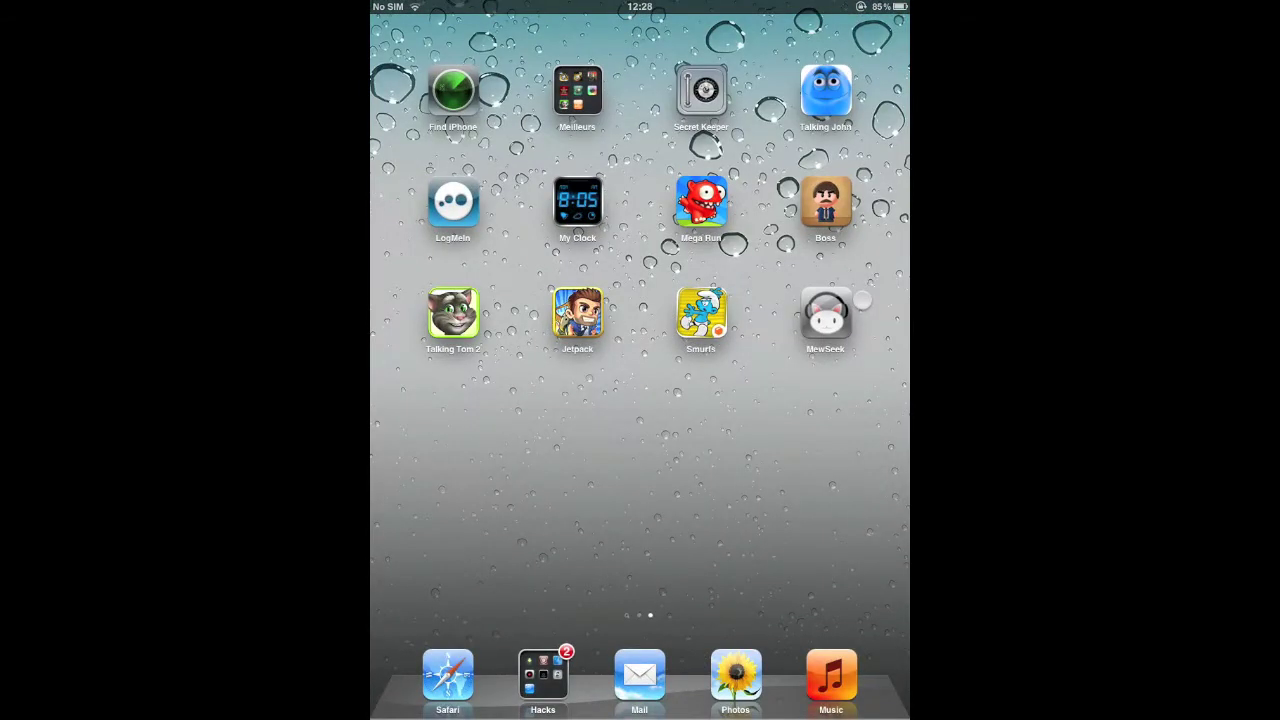
pyautogui.click(826, 314)
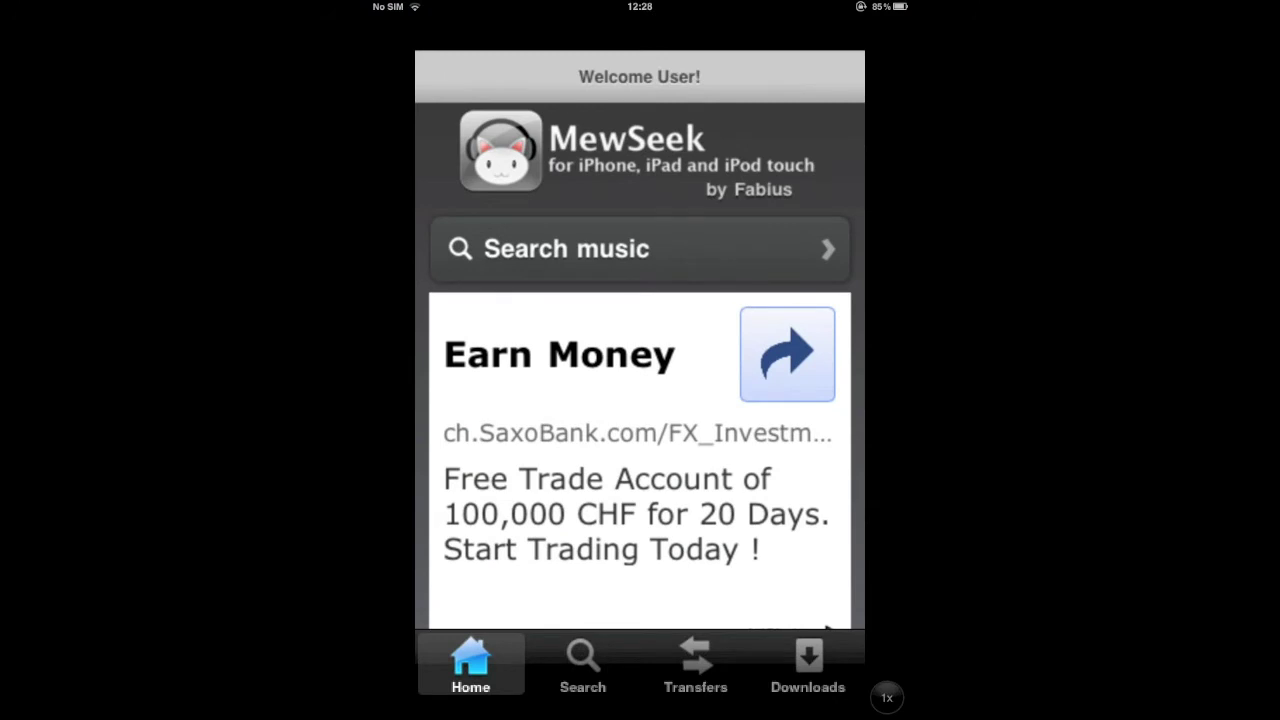
pyautogui.moveTo(737, 340); pyautogui.dragTo(809, 349)
# Step: On the Search screen, choose Mp3Skull.com as the search engine
pyautogui.click(583, 668)
pyautogui.click(458, 80)
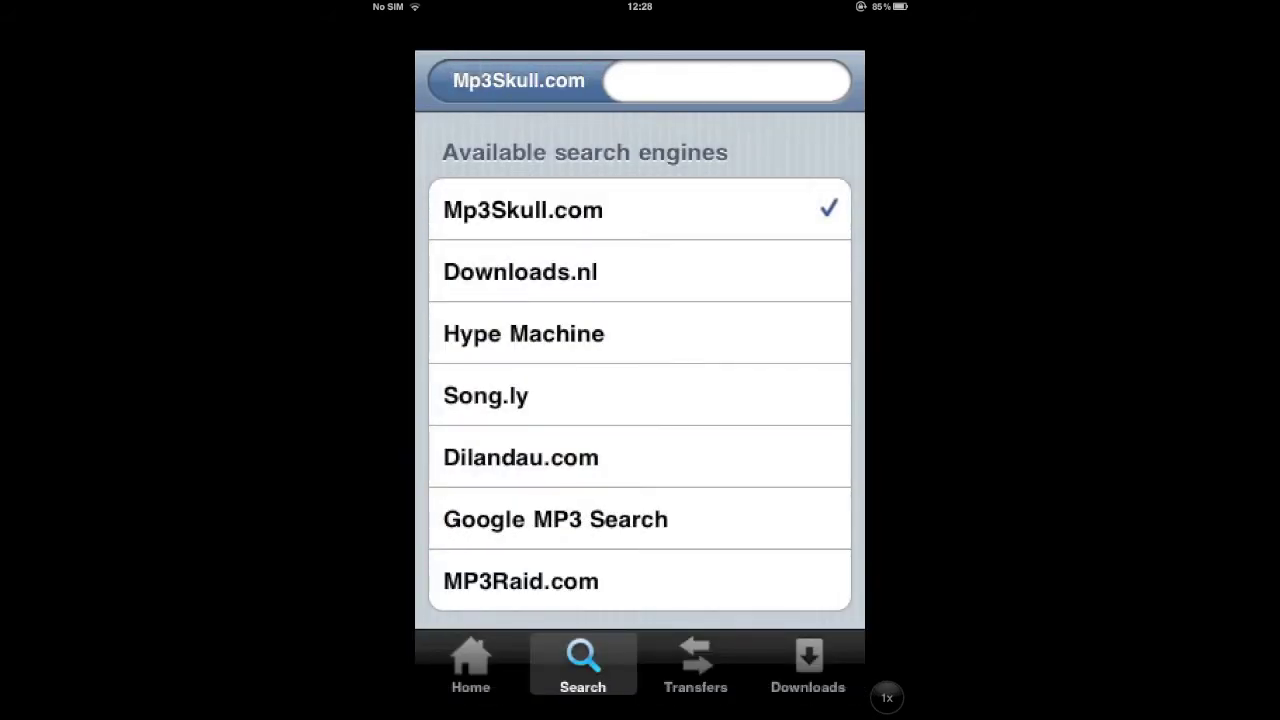
pyautogui.moveTo(486, 450)
pyautogui.mouseDown()
pyautogui.moveTo(486, 383)
pyautogui.moveTo(486, 451)
pyautogui.mouseUp()
pyautogui.click(523, 210)
pyautogui.click(451, 80)
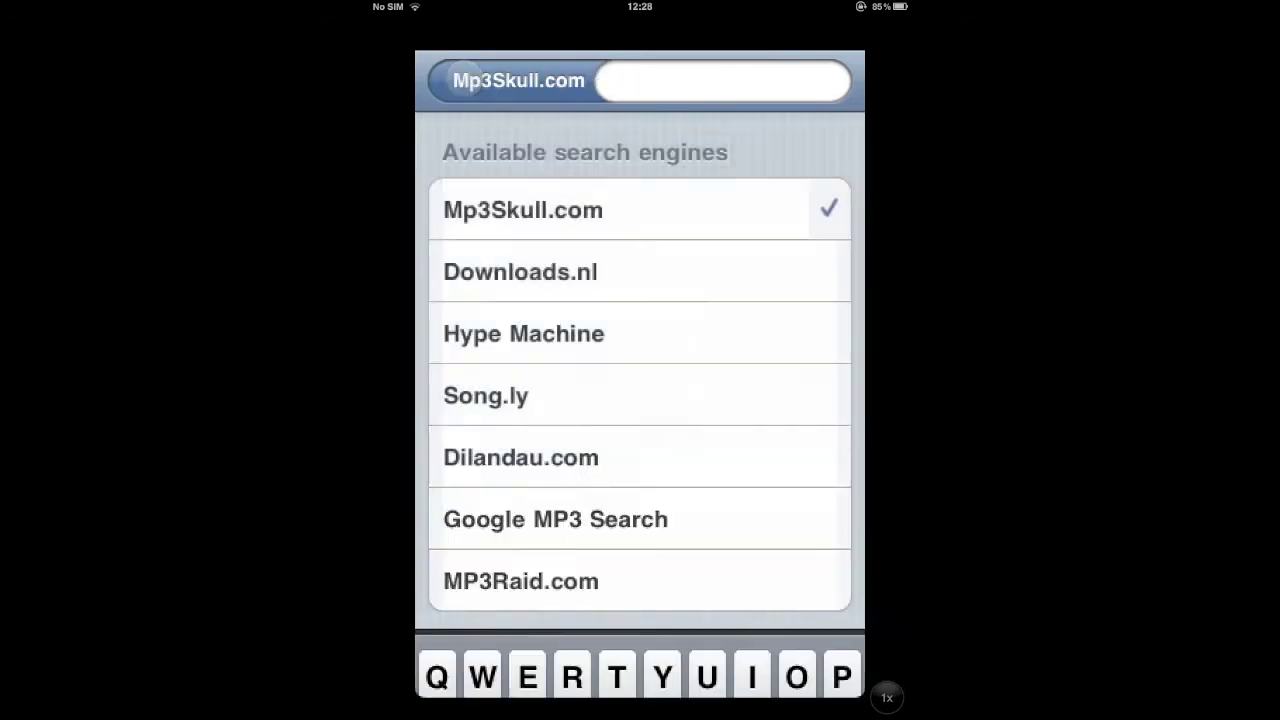
pyautogui.click(486, 205)
# Step: Search MewSeek for 'beat it'
pyautogui.click(650, 80)
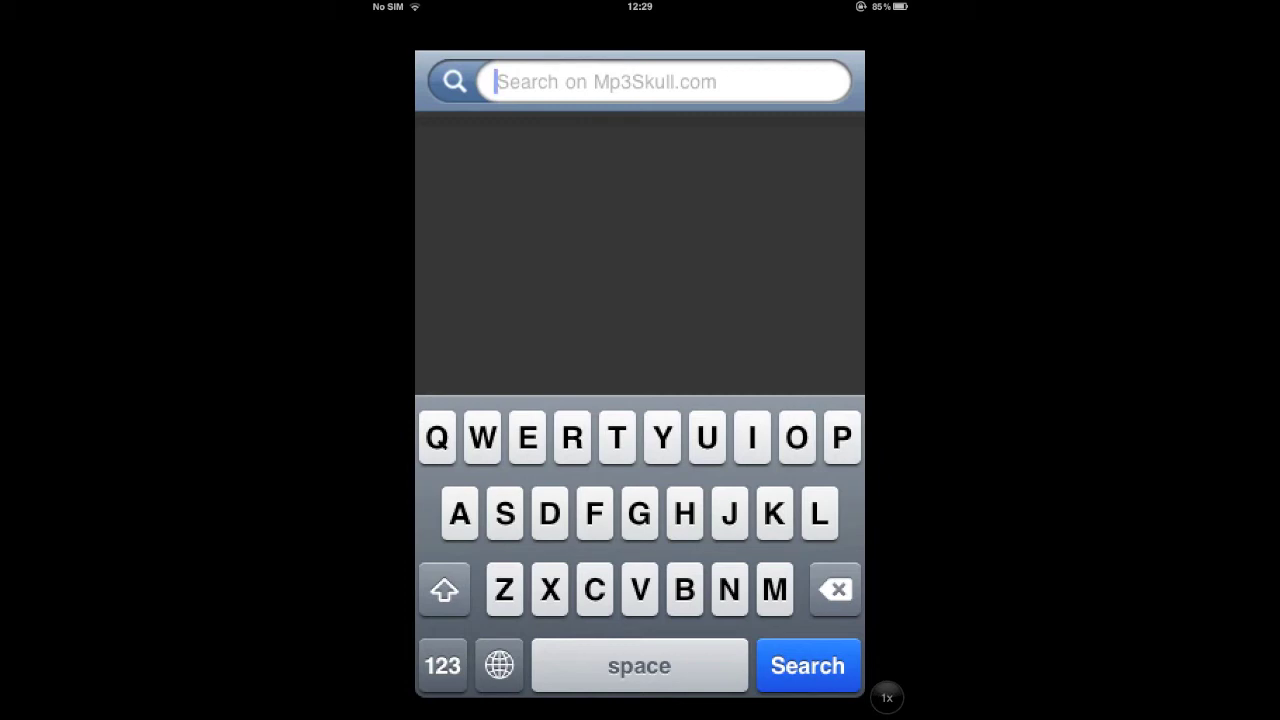
pyautogui.write('mic')
pyautogui.press('BackSpace')
pyautogui.press('BackSpace')
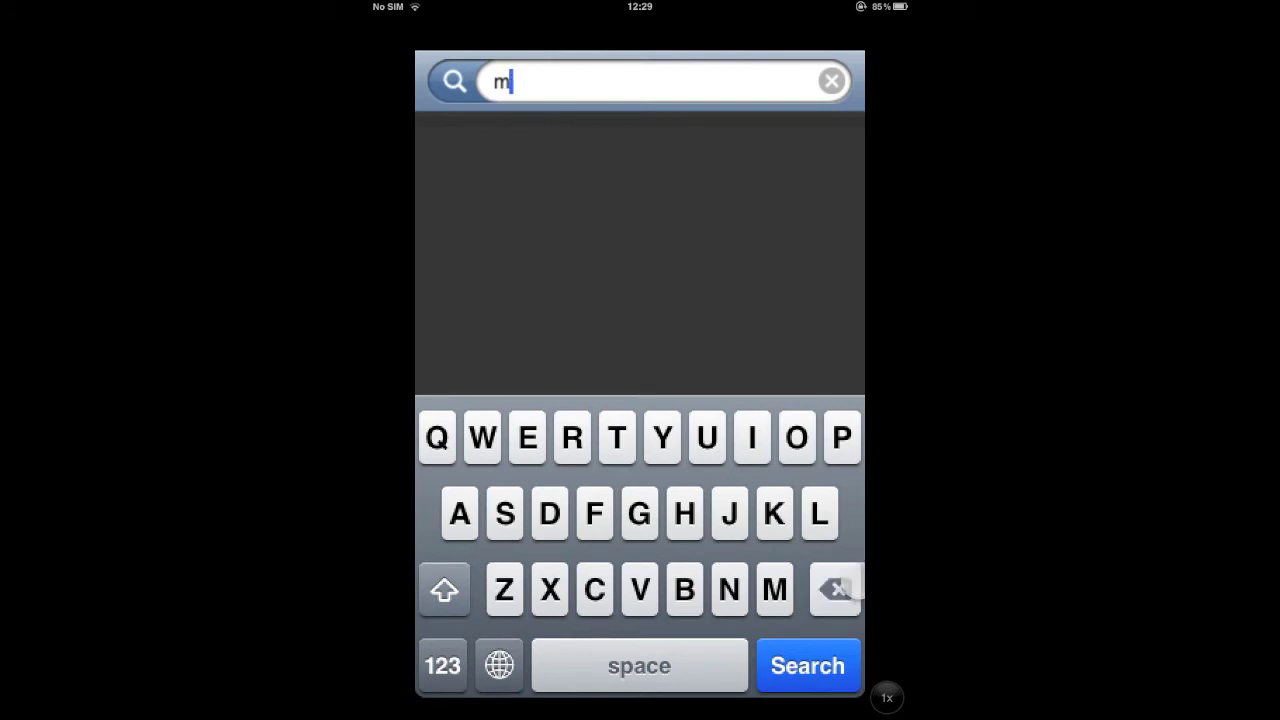
pyautogui.press('BackSpace')
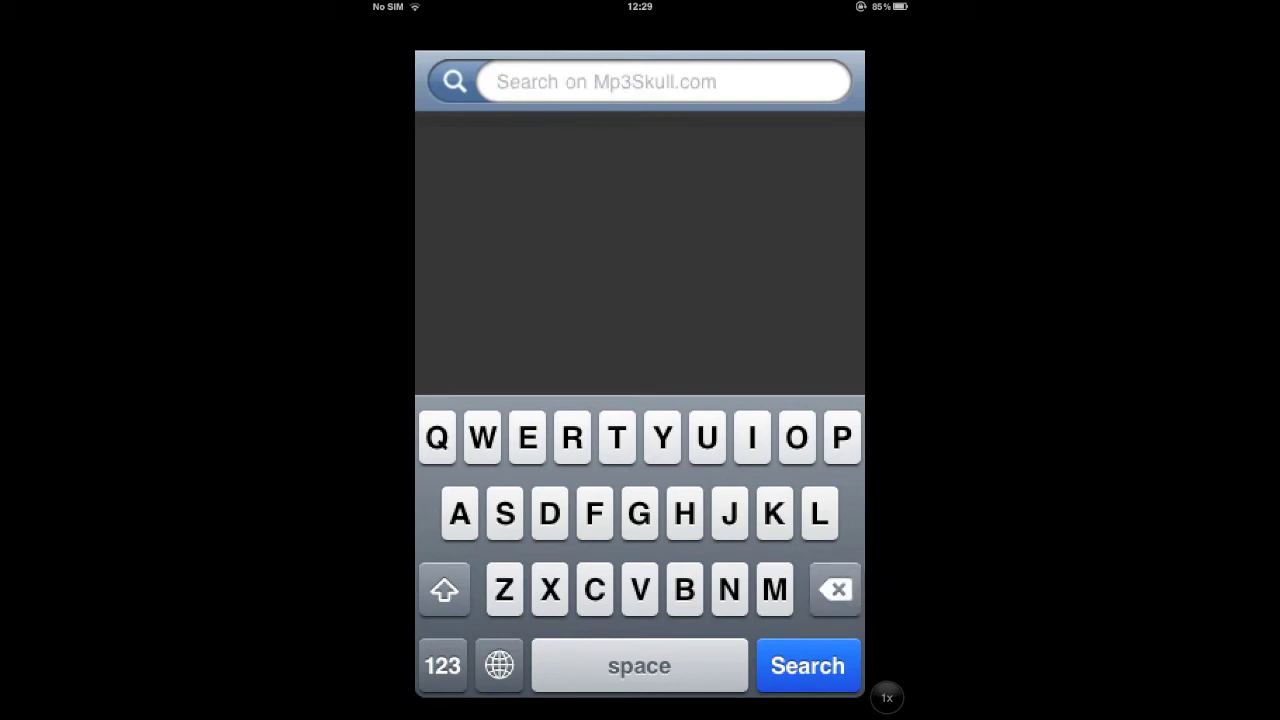
pyautogui.write('beat ')
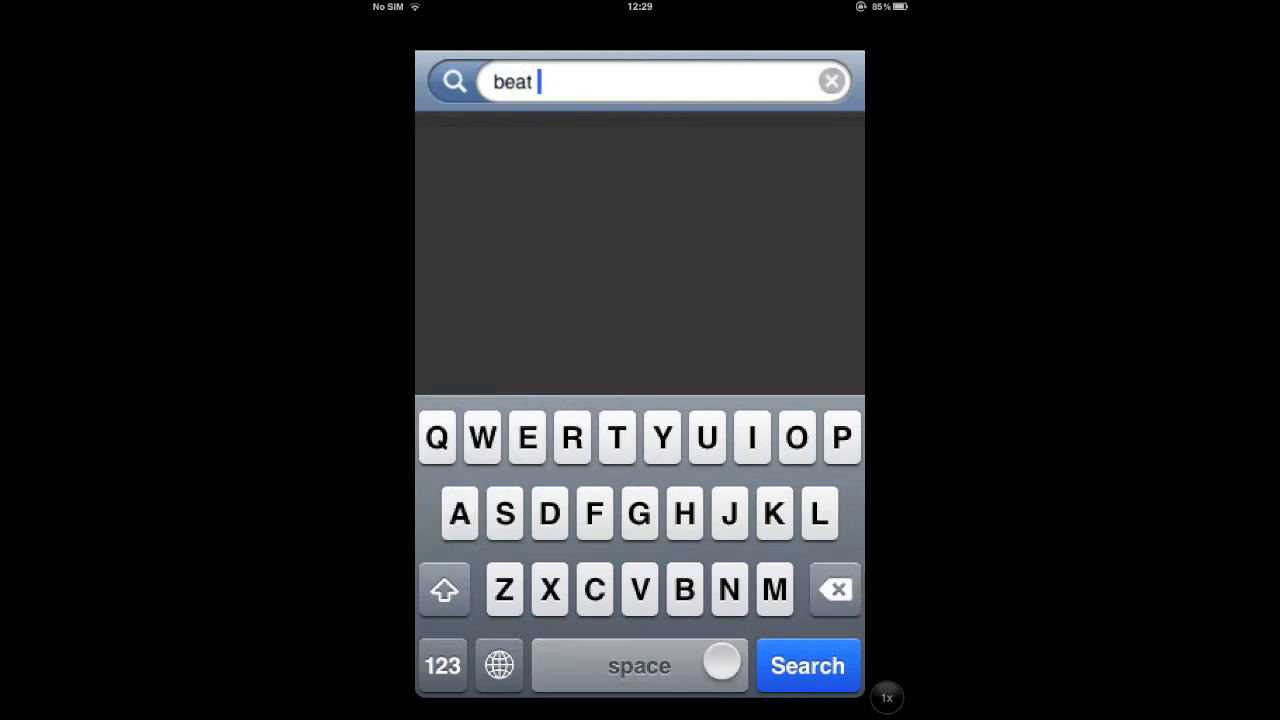
pyautogui.write('it')
pyautogui.click(808, 666)
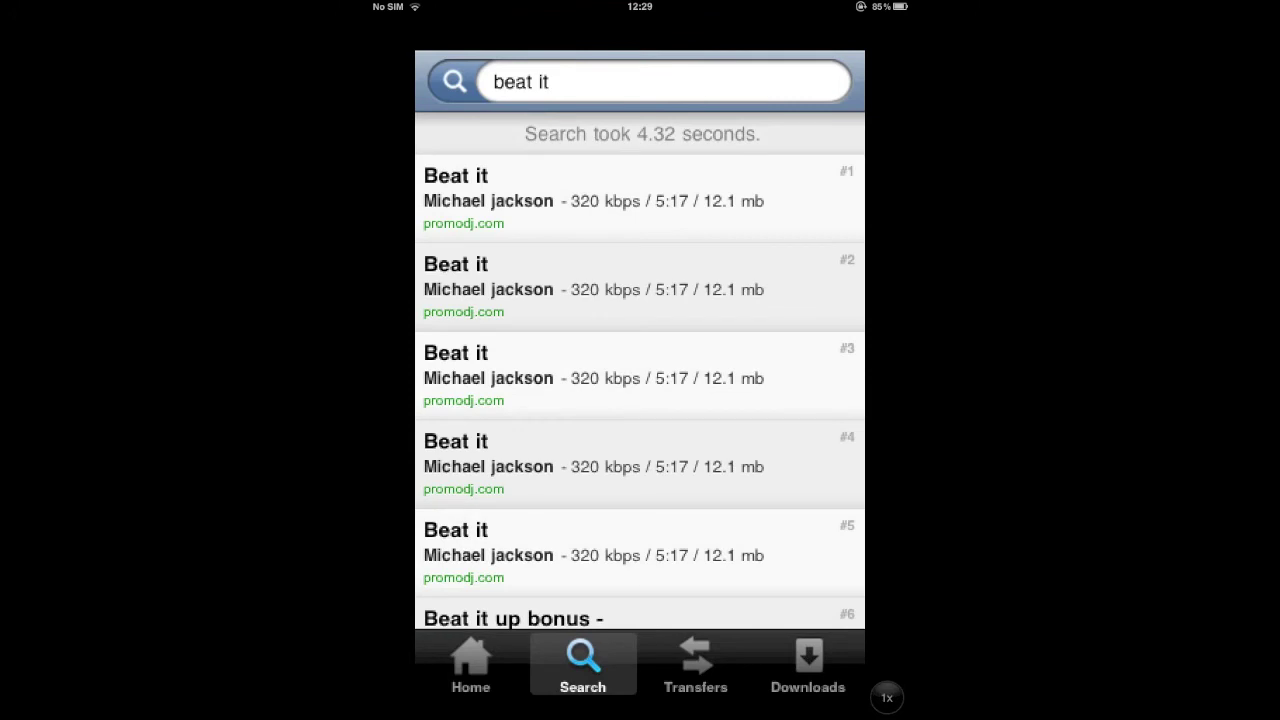
# Step: Download the first Beat it result, dismiss the listening hint, and clear the search field
pyautogui.click(648, 197)
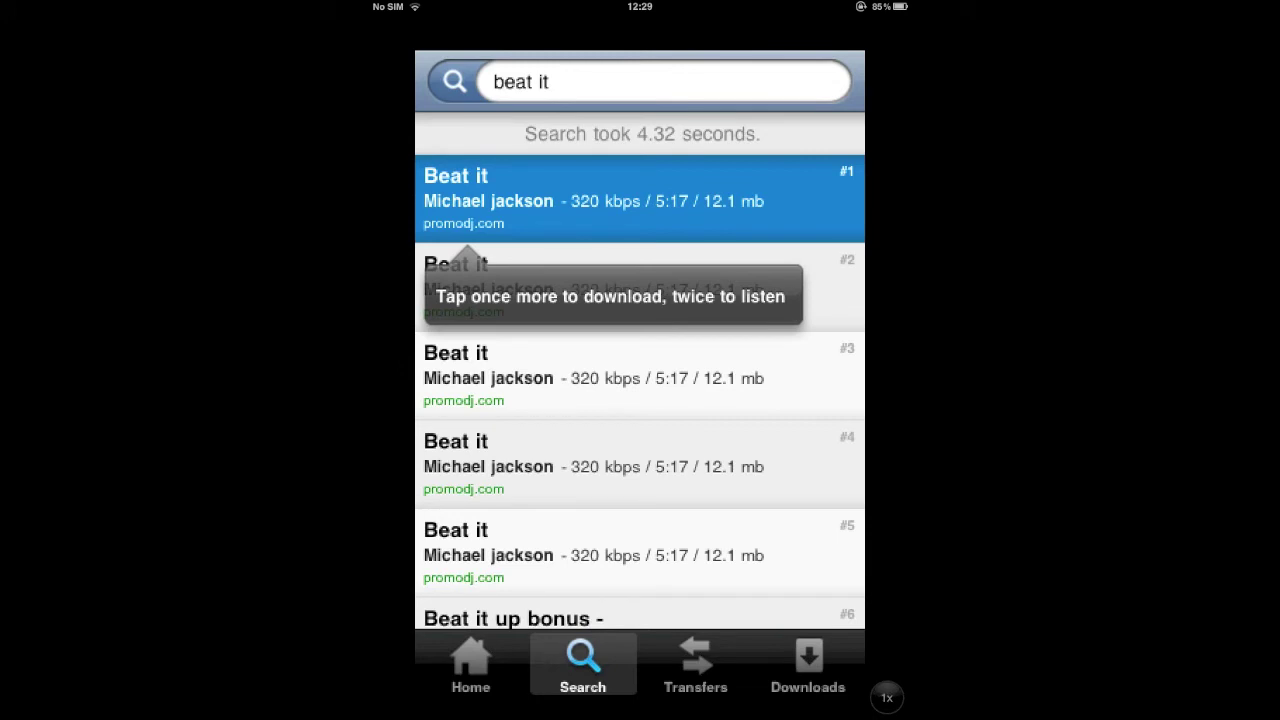
pyautogui.click(689, 200)
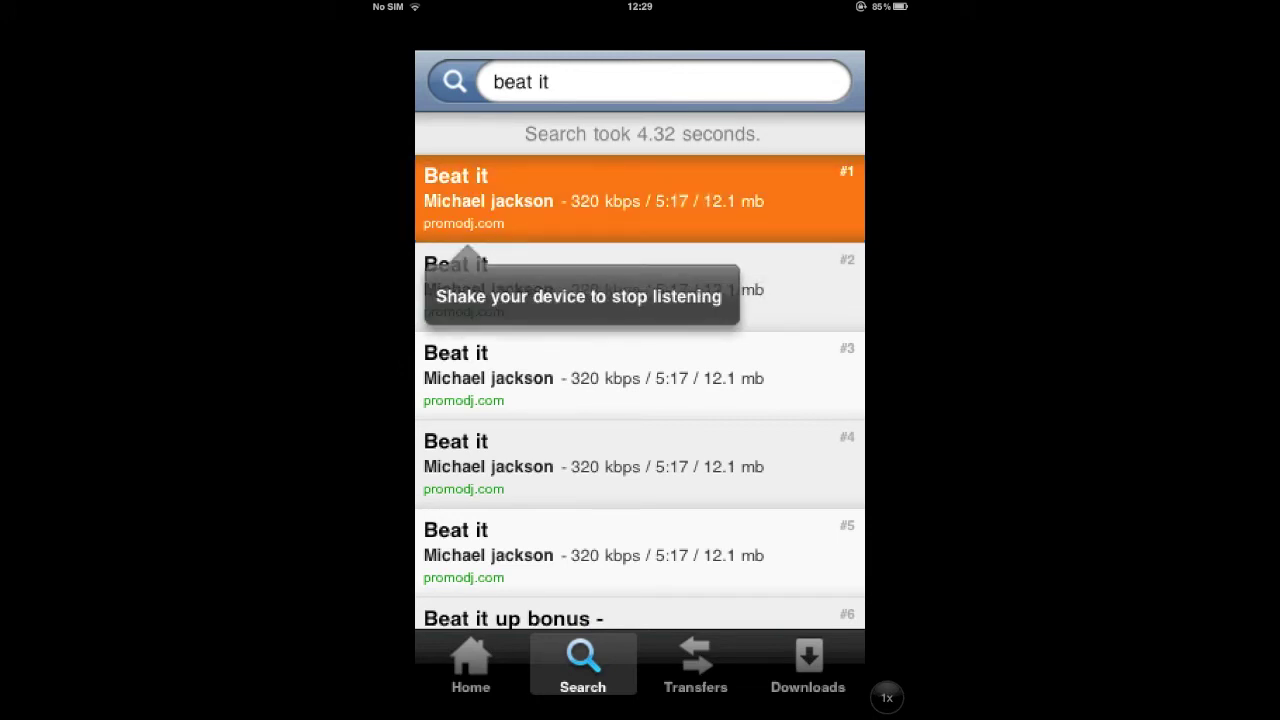
pyautogui.click(709, 263)
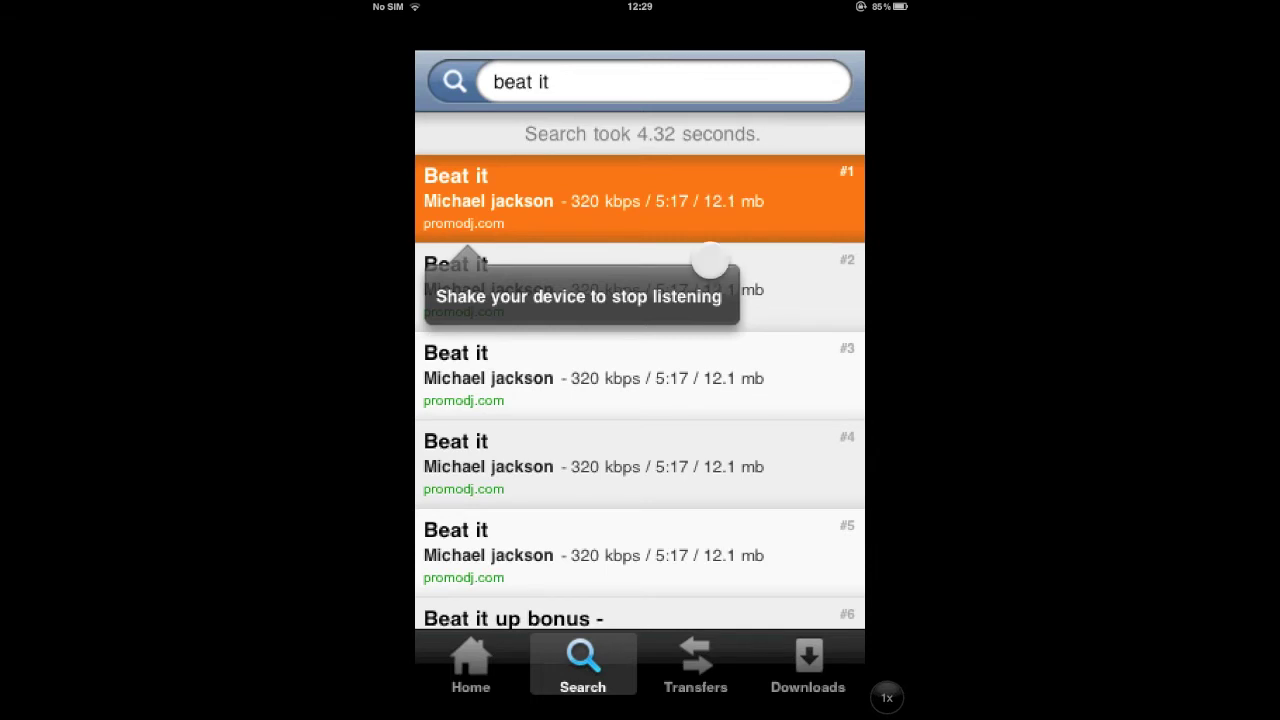
pyautogui.moveTo(776, 319); pyautogui.dragTo(797, 280)
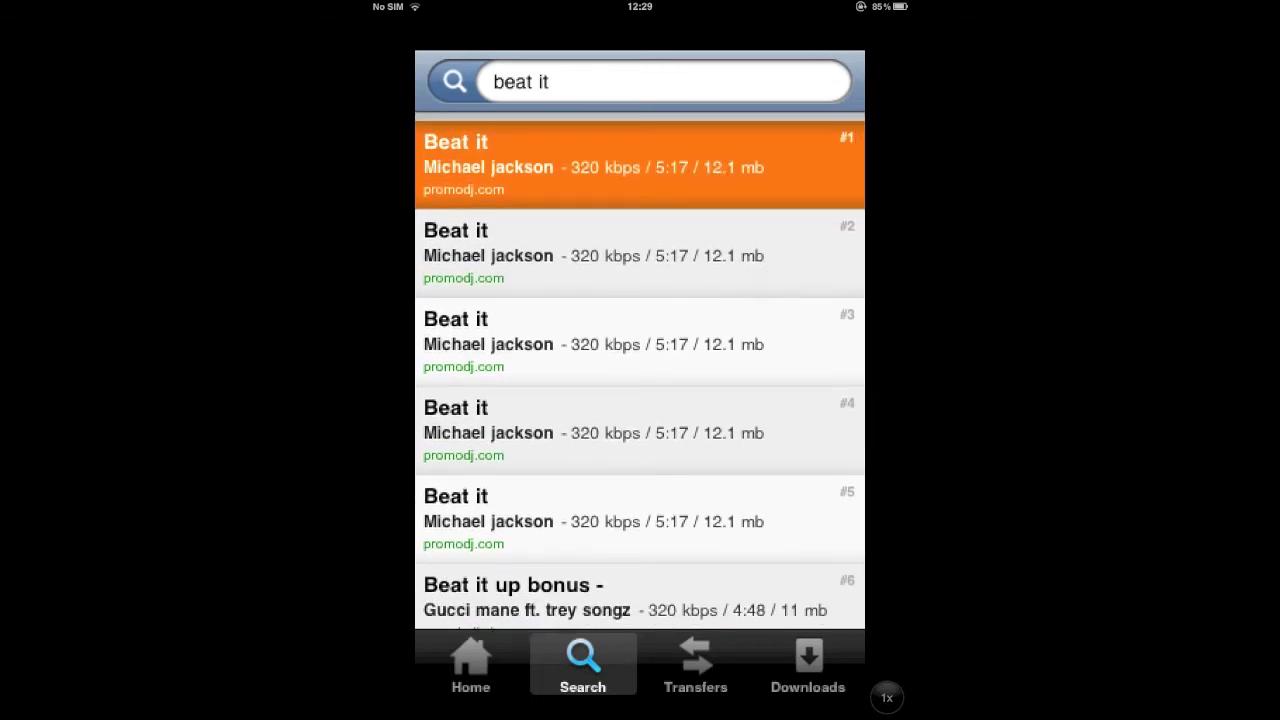
pyautogui.click(738, 162)
pyautogui.click(588, 150)
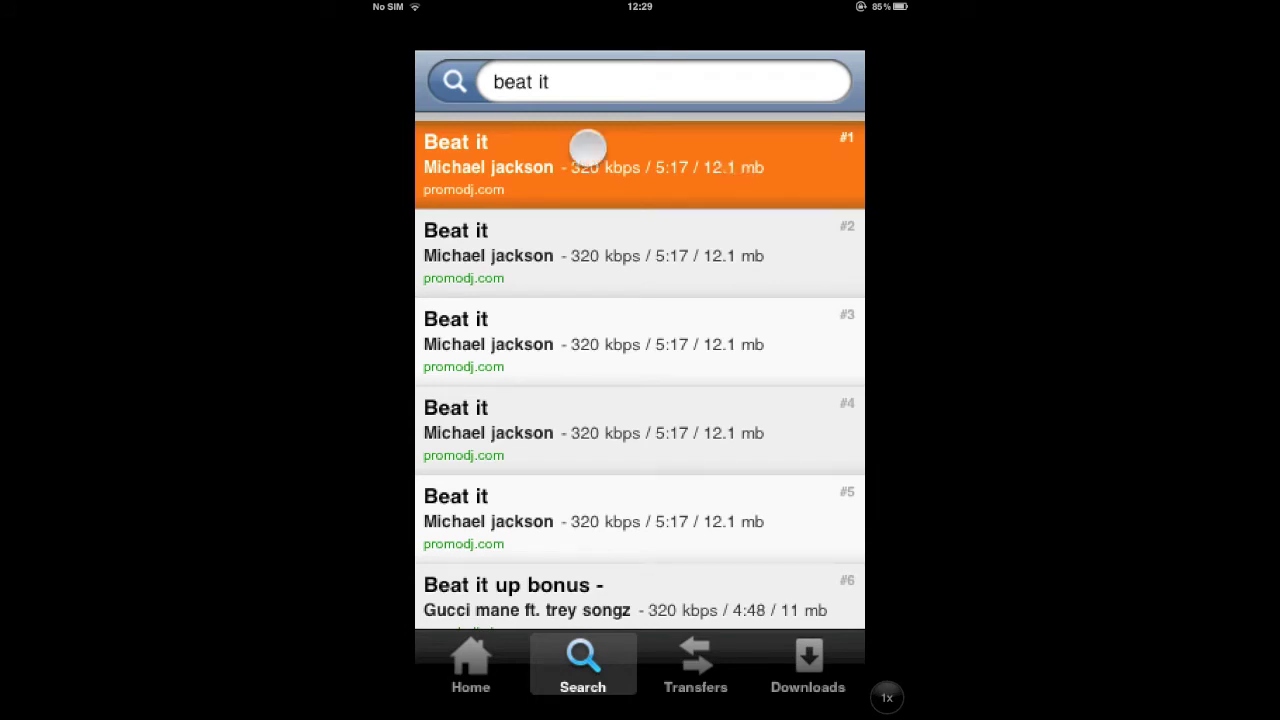
pyautogui.click(659, 157)
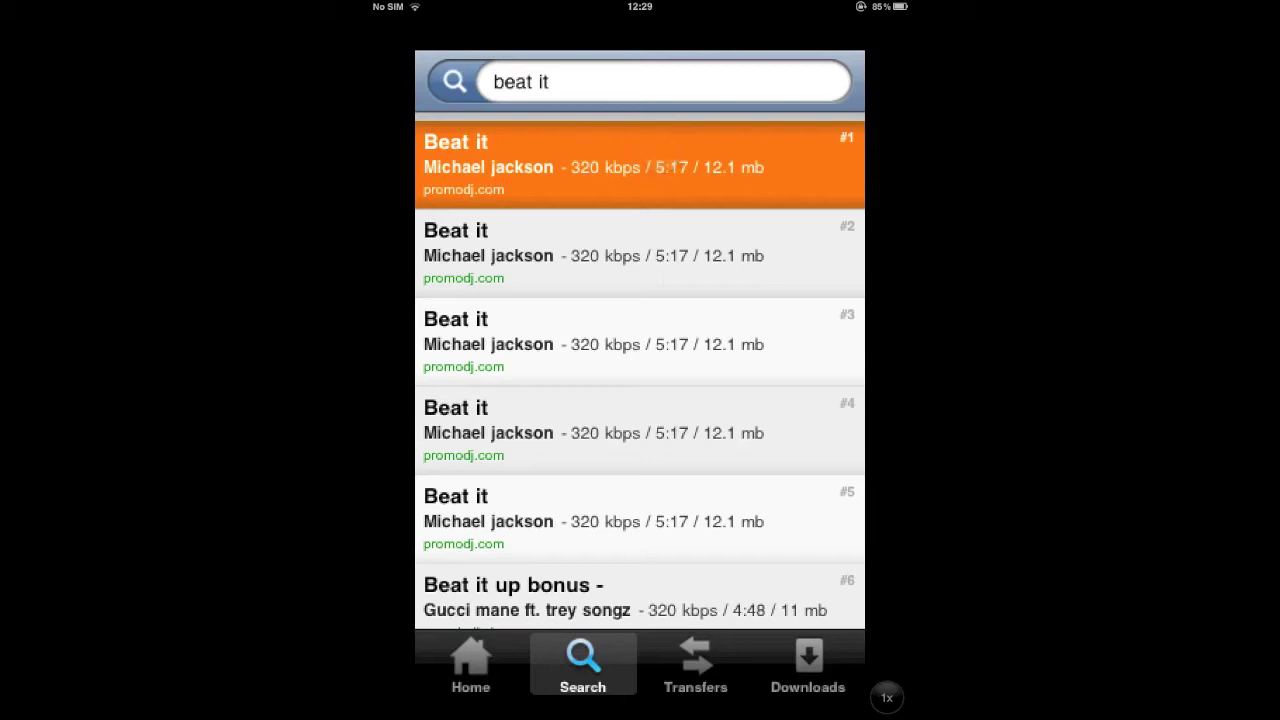
pyautogui.click(676, 163)
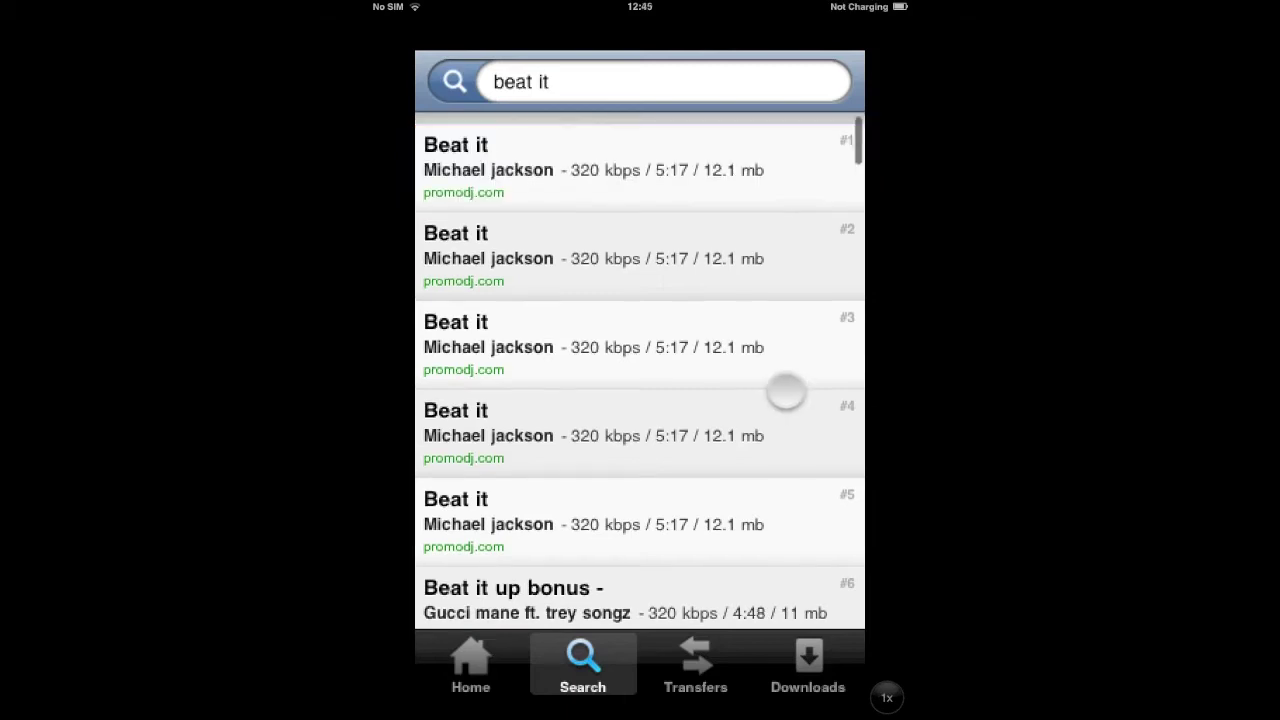
pyautogui.moveTo(783, 389); pyautogui.dragTo(774, 400)
pyautogui.scroll(2, 640, 374)
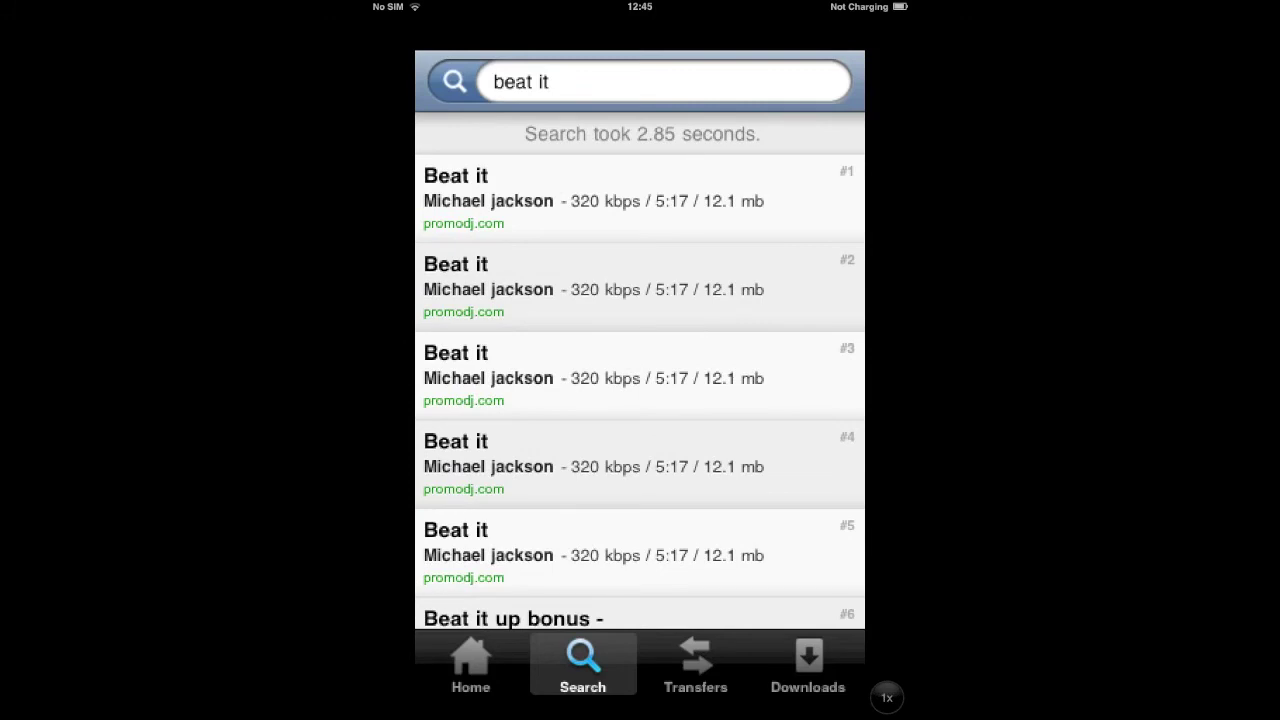
pyautogui.click(785, 89)
# Step: Replace the old search text and run a search for 'axel f'
pyautogui.click(834, 84)
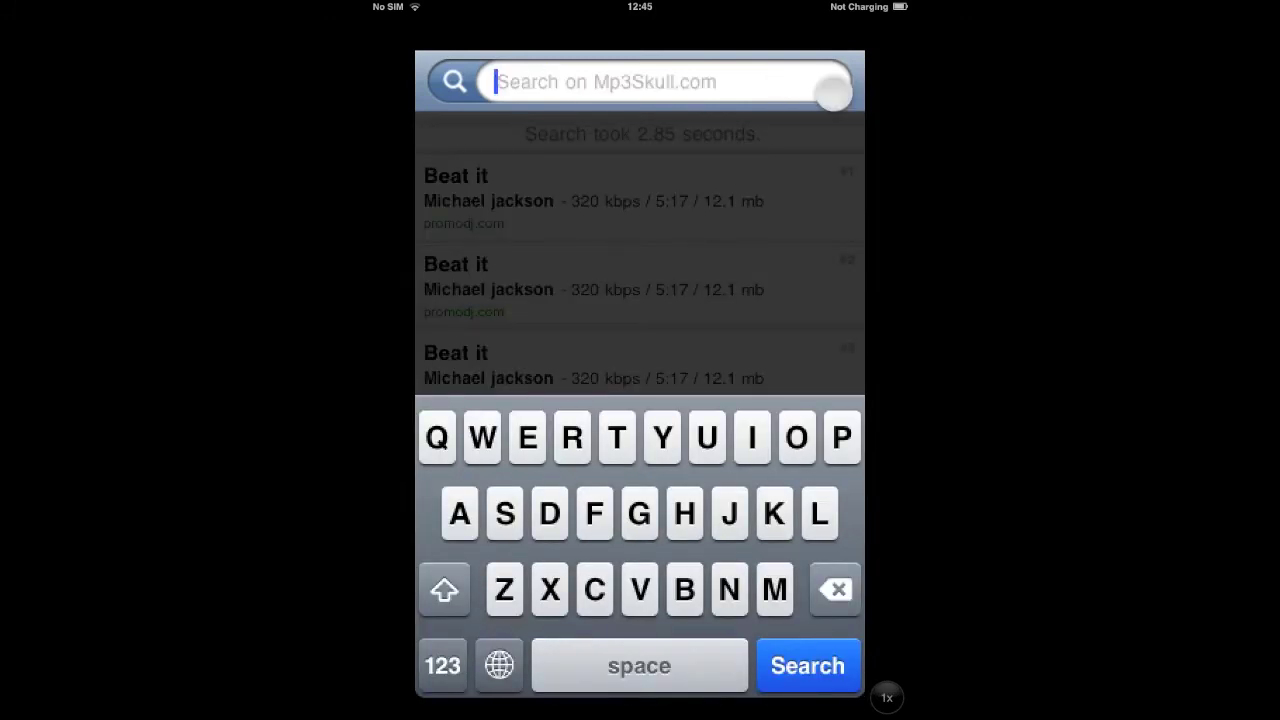
pyautogui.write('we')
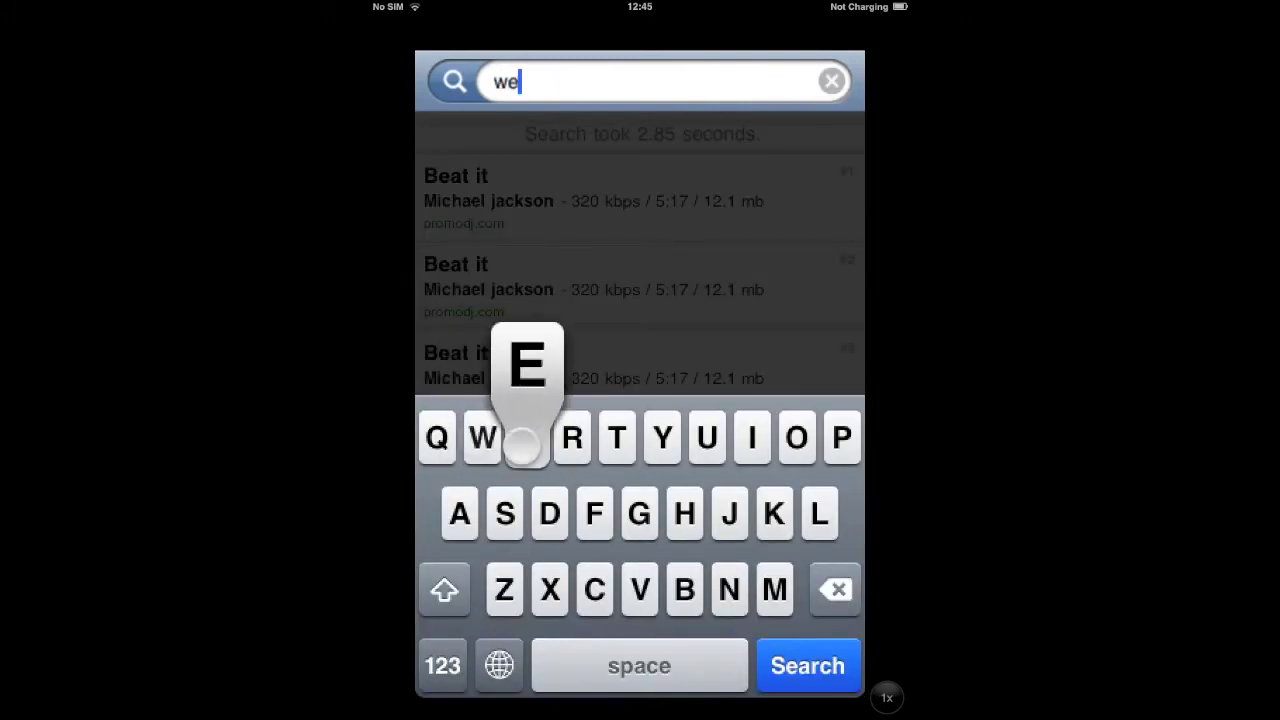
pyautogui.write(' will ro')
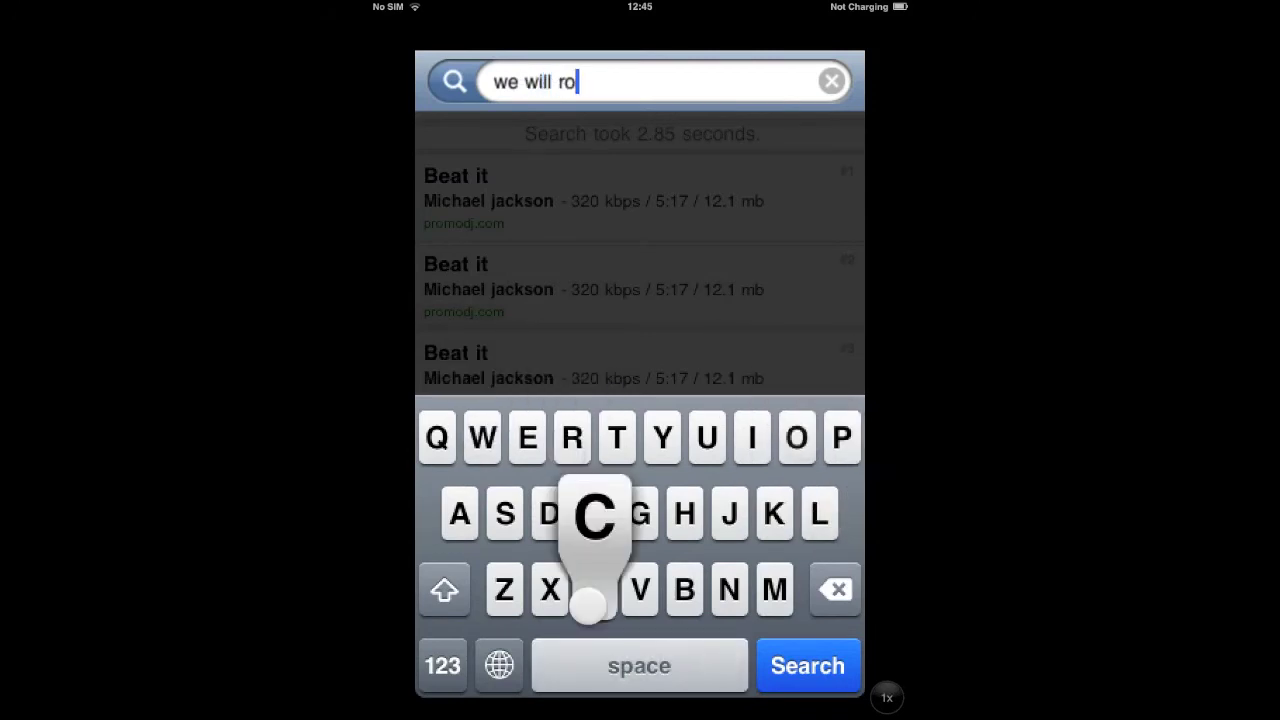
pyautogui.write('ck')
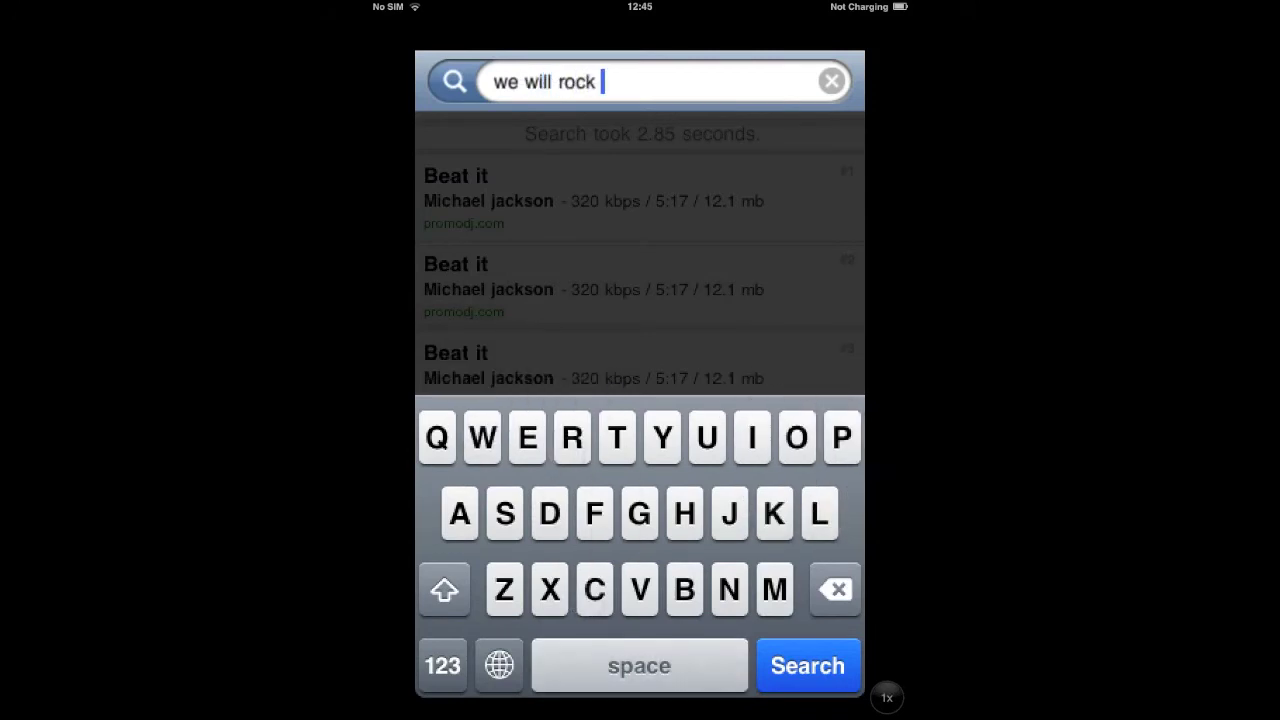
pyautogui.press('BackSpace')
pyautogui.press('BackSpace')
pyautogui.press('BackSpace')
pyautogui.press('BackSpace')
pyautogui.press('BackSpace')
pyautogui.press('BackSpace')
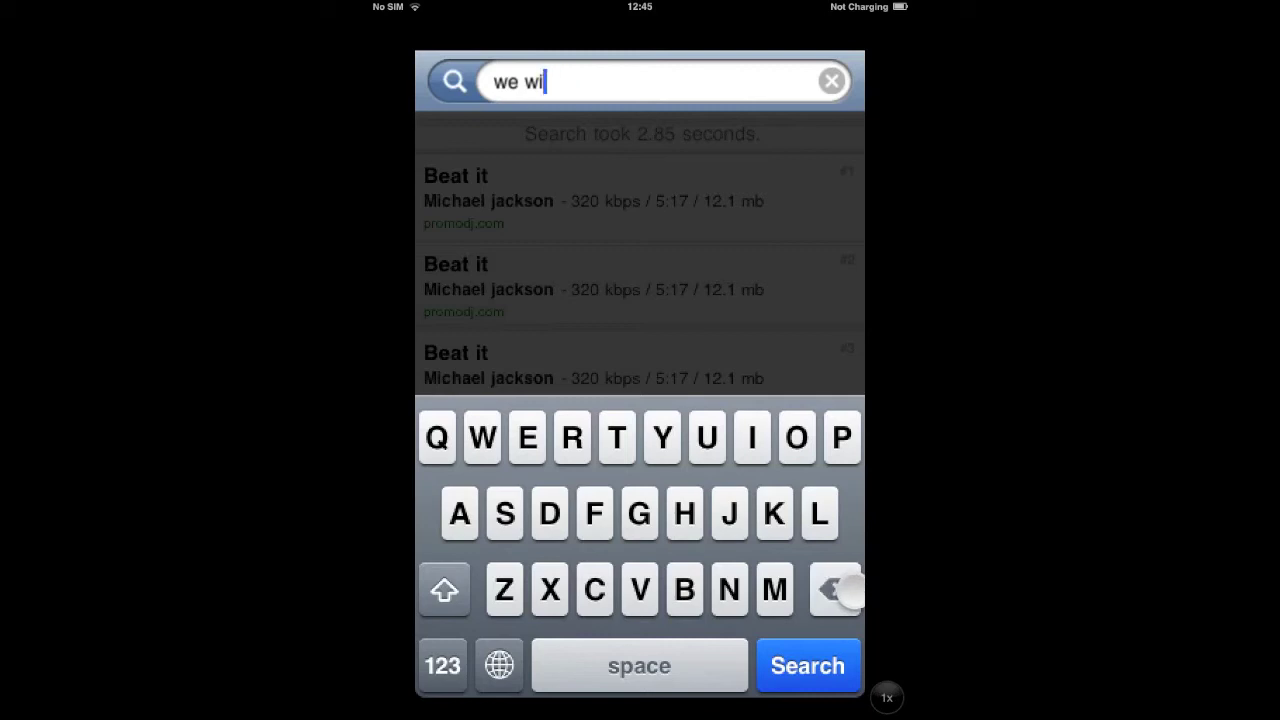
pyautogui.press('BackSpace')
pyautogui.press('BackSpace')
pyautogui.press('BackSpace')
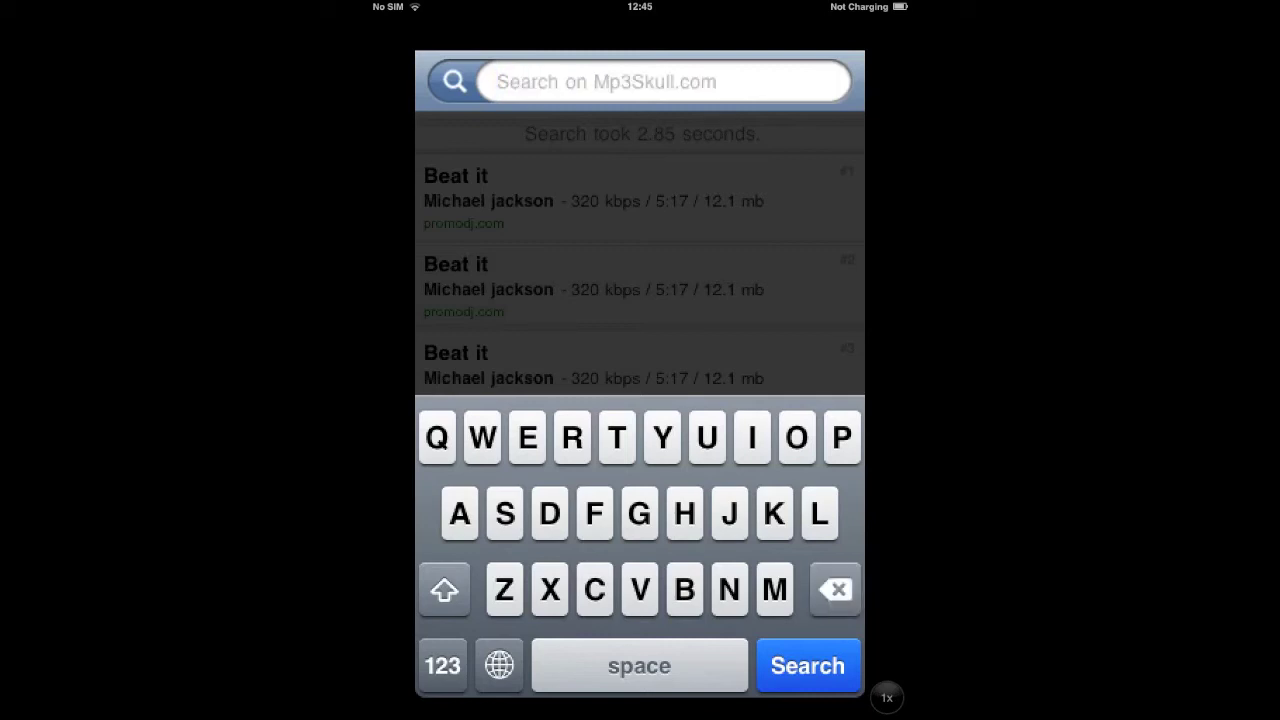
pyautogui.write('axel ')
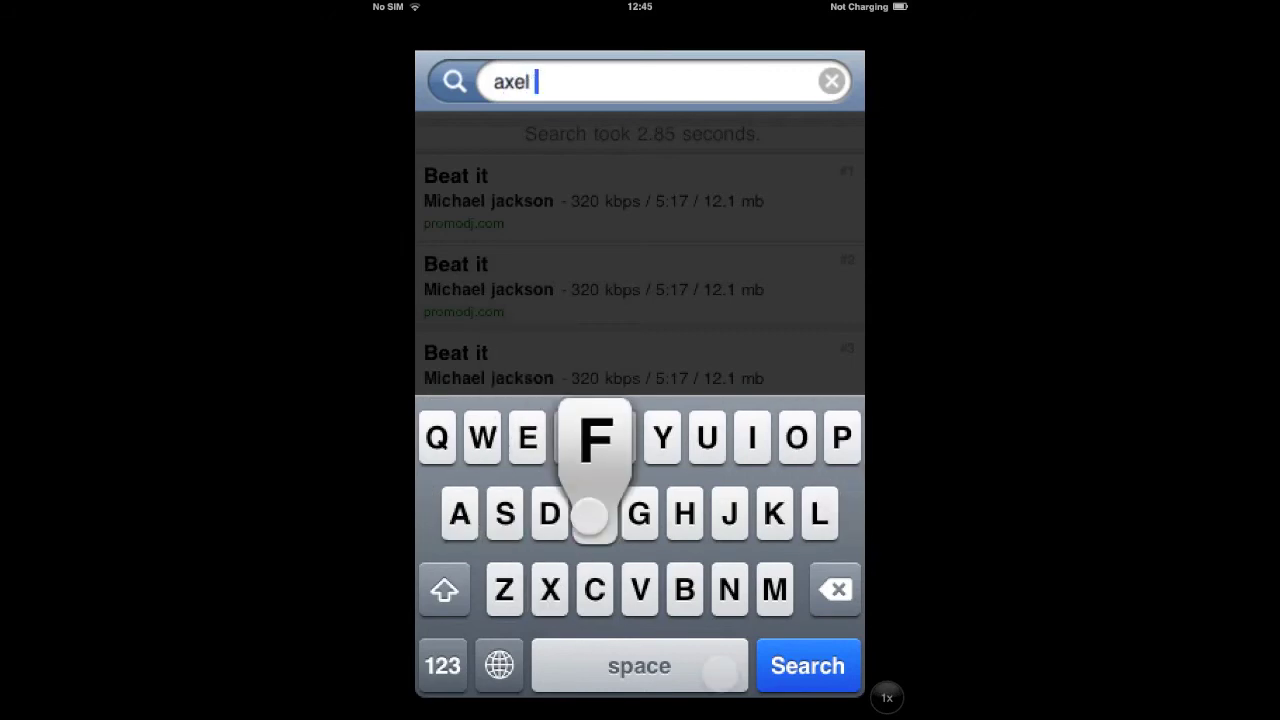
pyautogui.write('f')
pyautogui.click(808, 666)
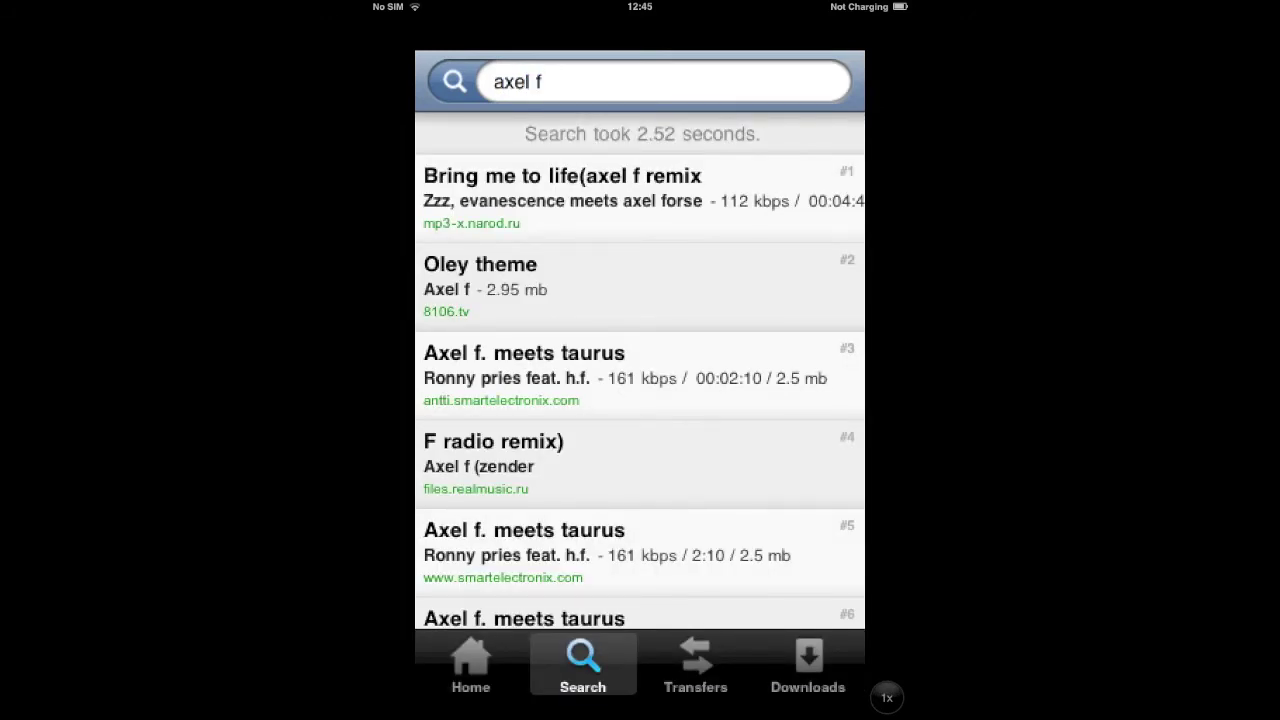
# Step: Browse the Axel F results and pick the Crazy frog Axel f entry
pyautogui.moveTo(771, 486); pyautogui.dragTo(786, 467)
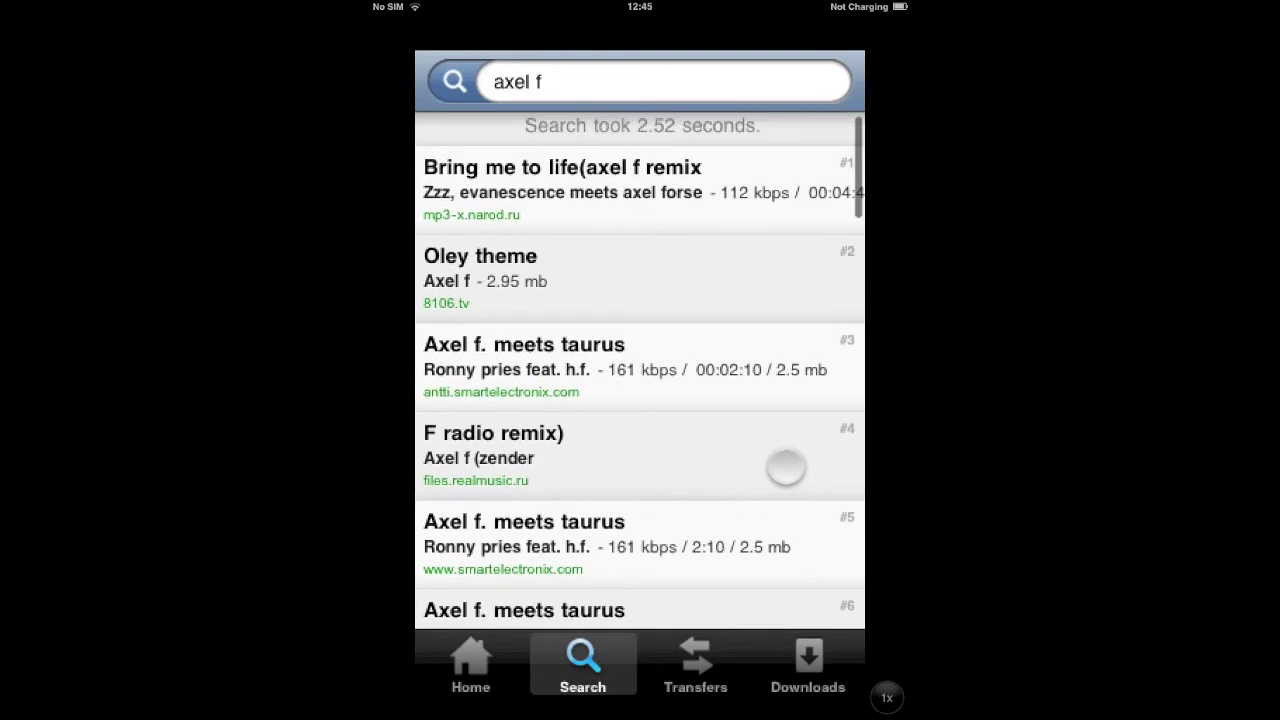
pyautogui.moveTo(786, 467); pyautogui.dragTo(808, 360)
pyautogui.moveTo(794, 423); pyautogui.dragTo(848, 310)
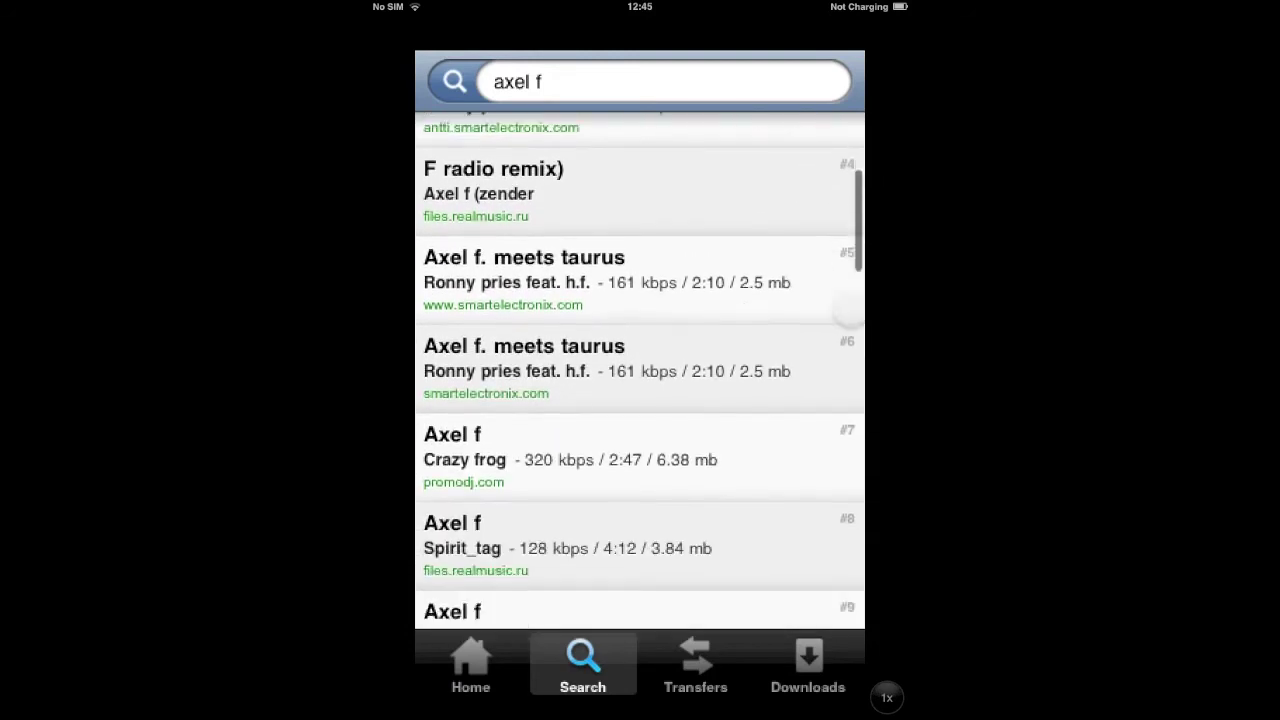
pyautogui.click(800, 443)
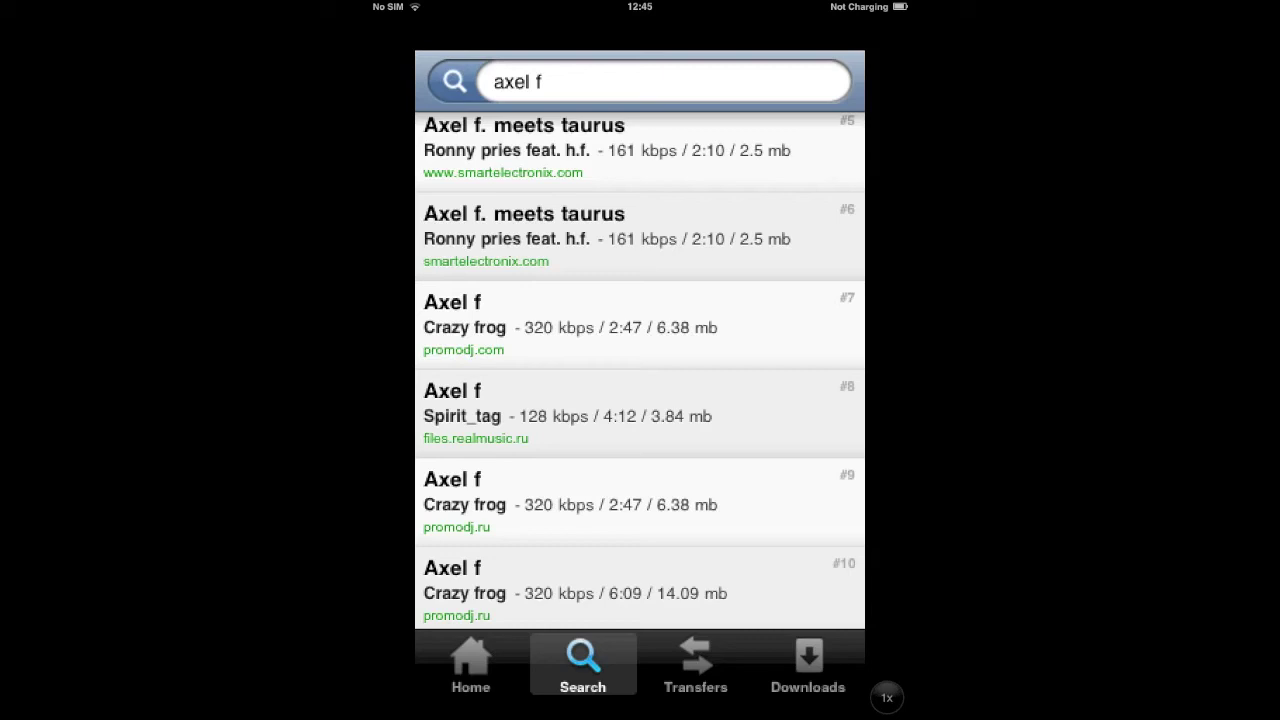
pyautogui.moveTo(808, 424)
pyautogui.mouseDown()
pyautogui.moveTo(808, 386)
pyautogui.moveTo(820, 471)
pyautogui.mouseUp()
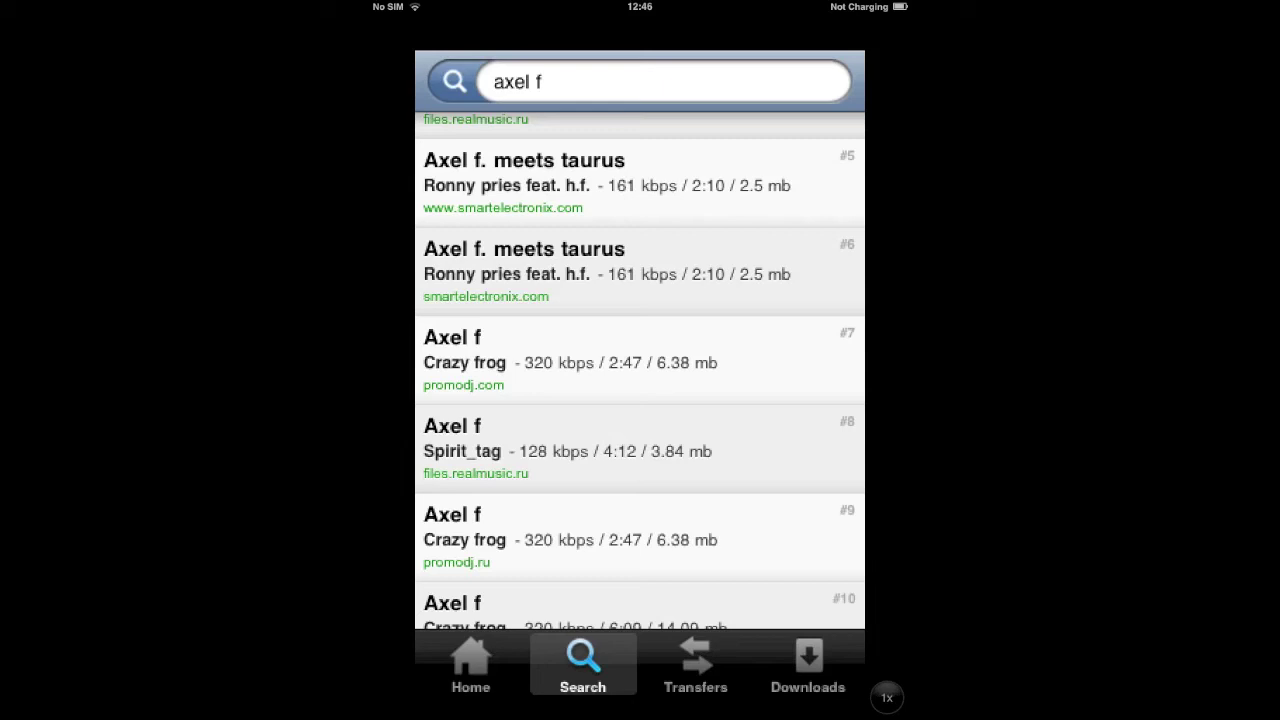
pyautogui.click(800, 366)
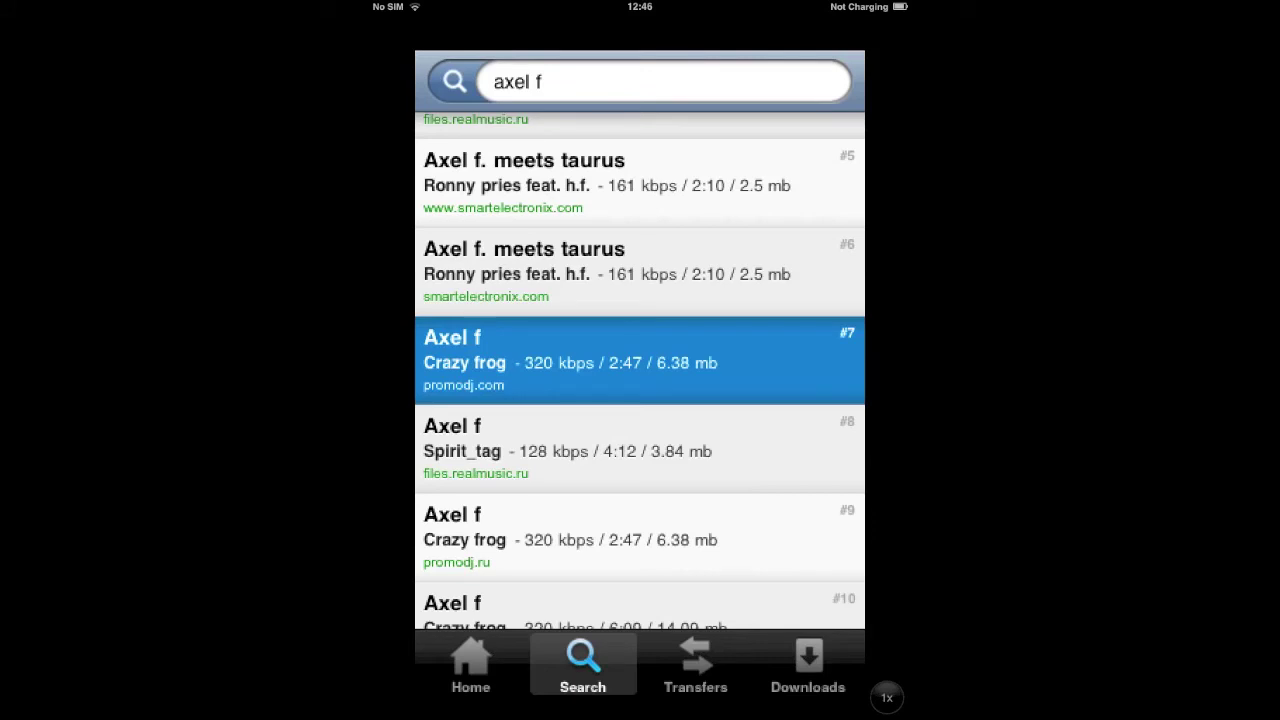
# Step: Download the Crazy frog Axel f song and view it in Downloads
pyautogui.click(777, 370)
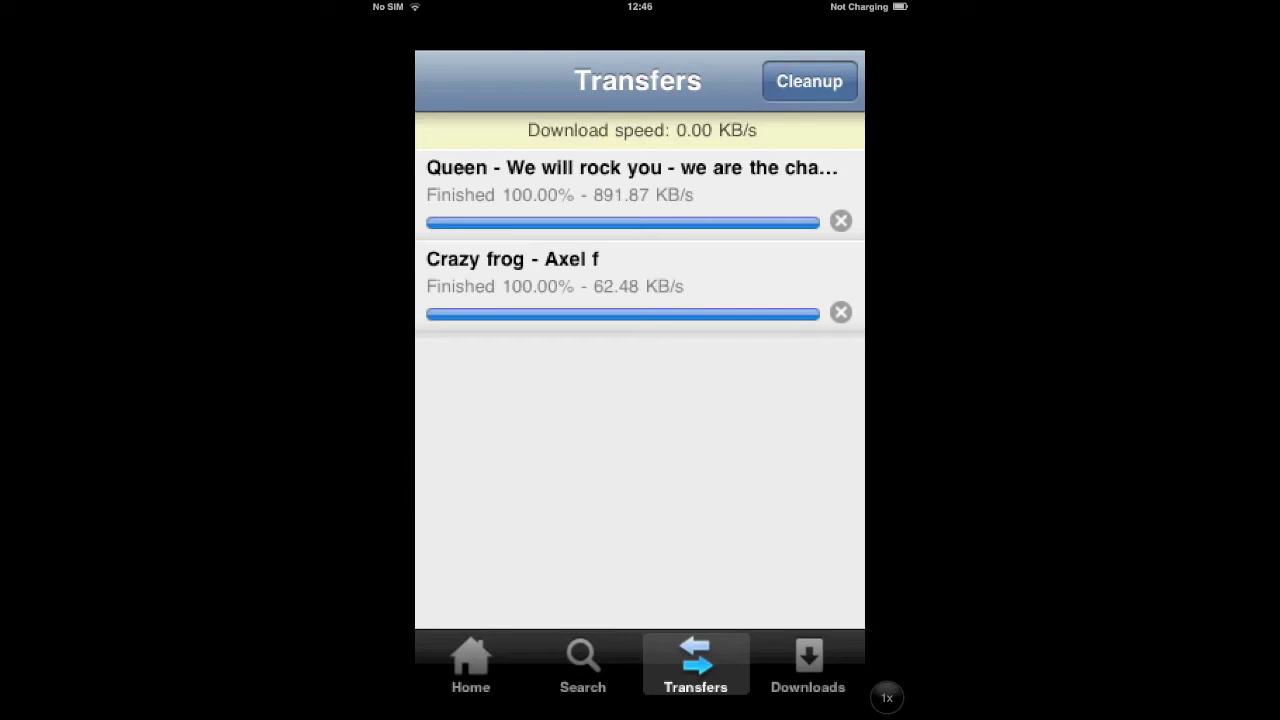
pyautogui.click(820, 674)
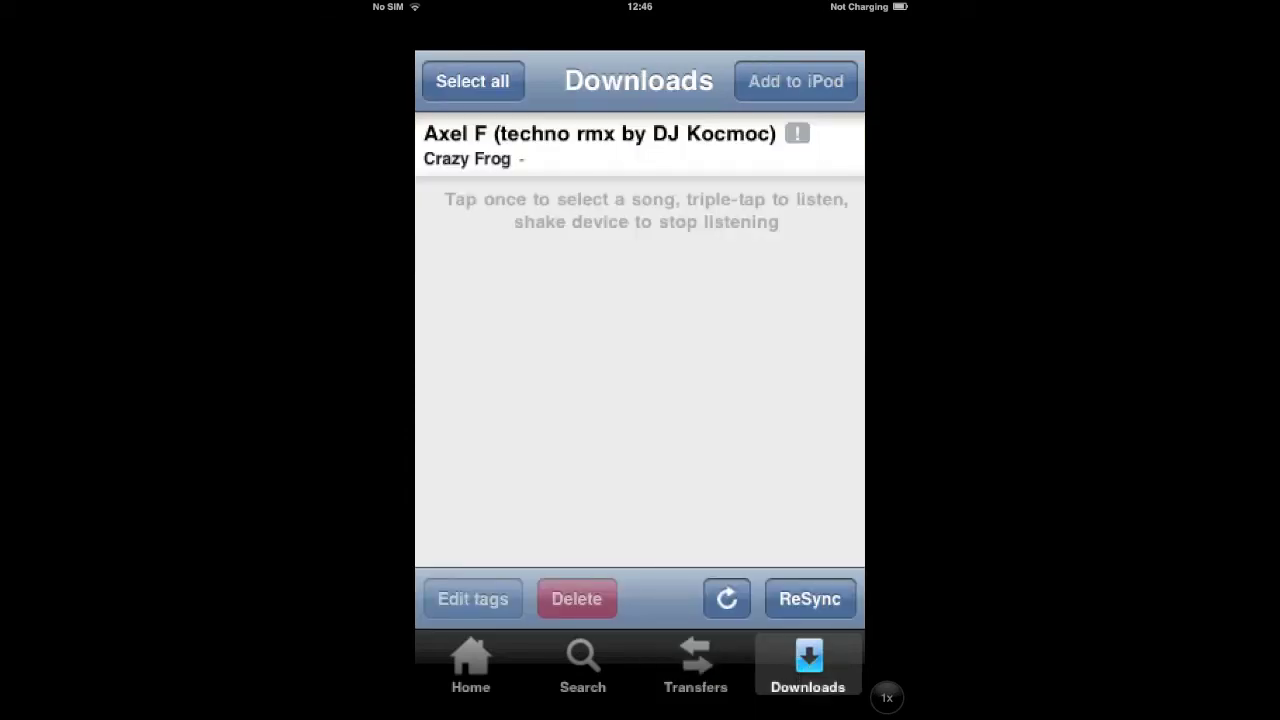
# Step: Set the Axel F song's Album tag to 'Crazy Frog' and save it
pyautogui.click(600, 145)
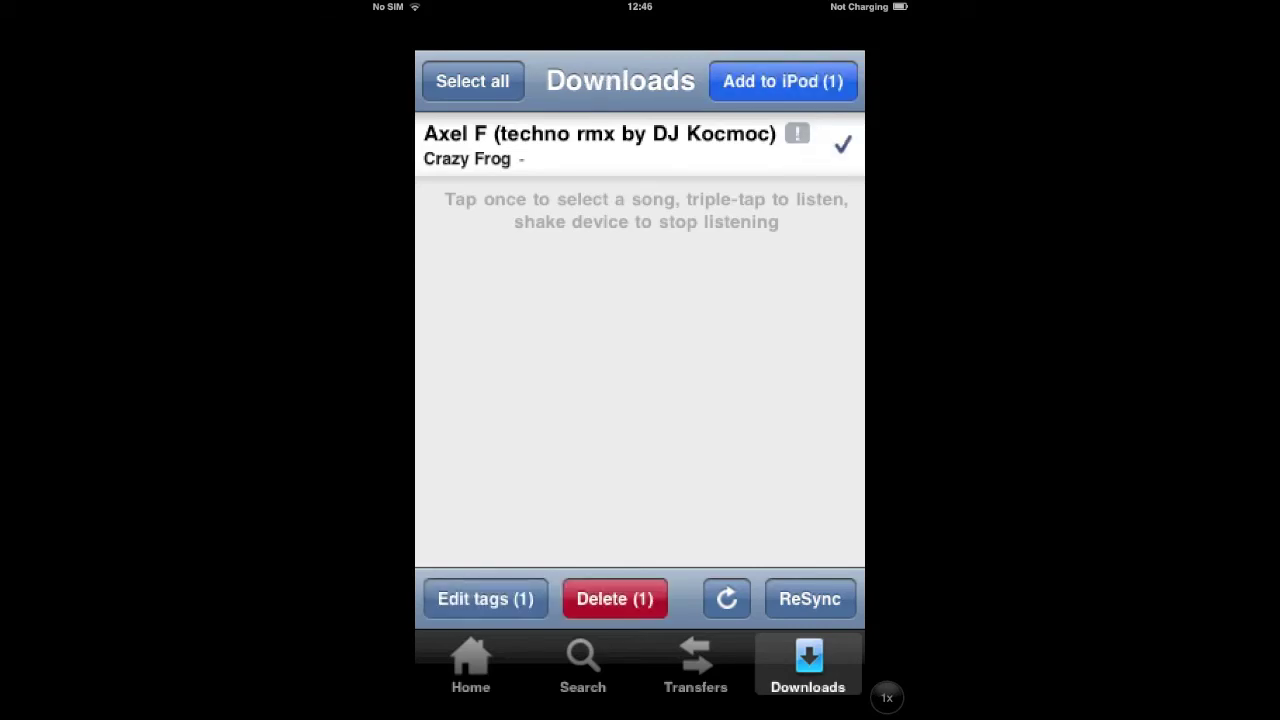
pyautogui.click(505, 591)
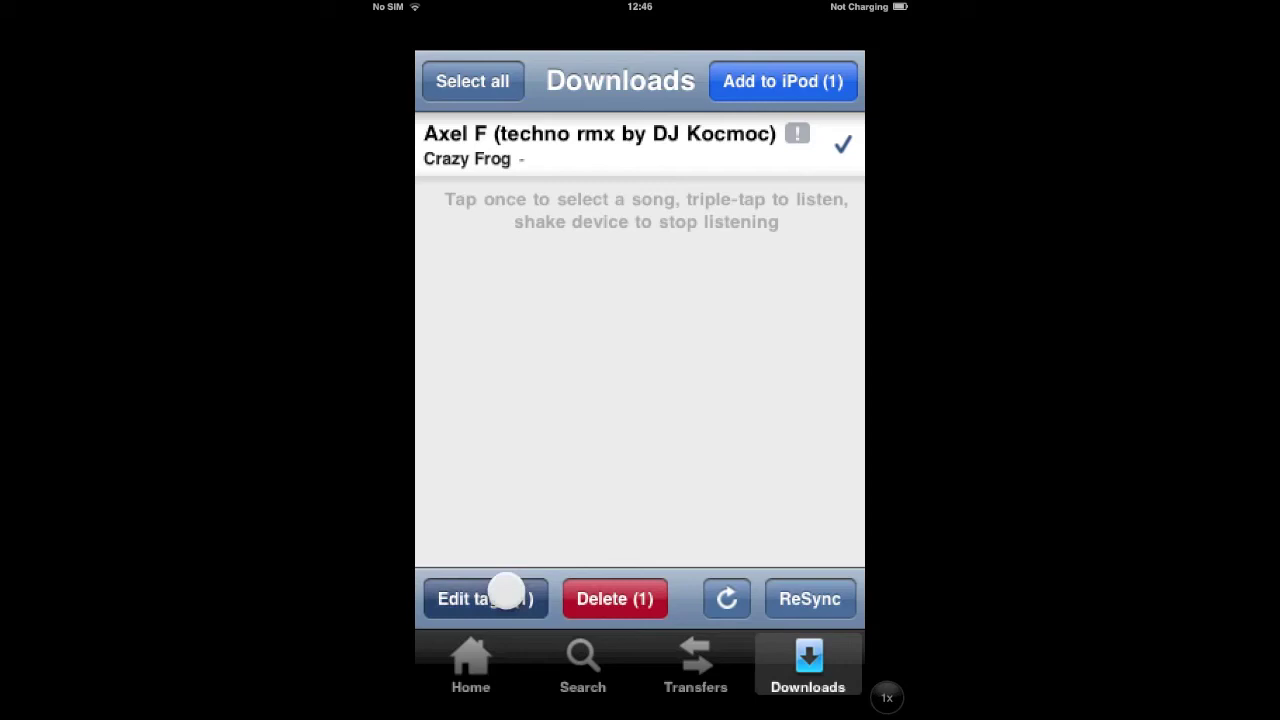
pyautogui.click(694, 283)
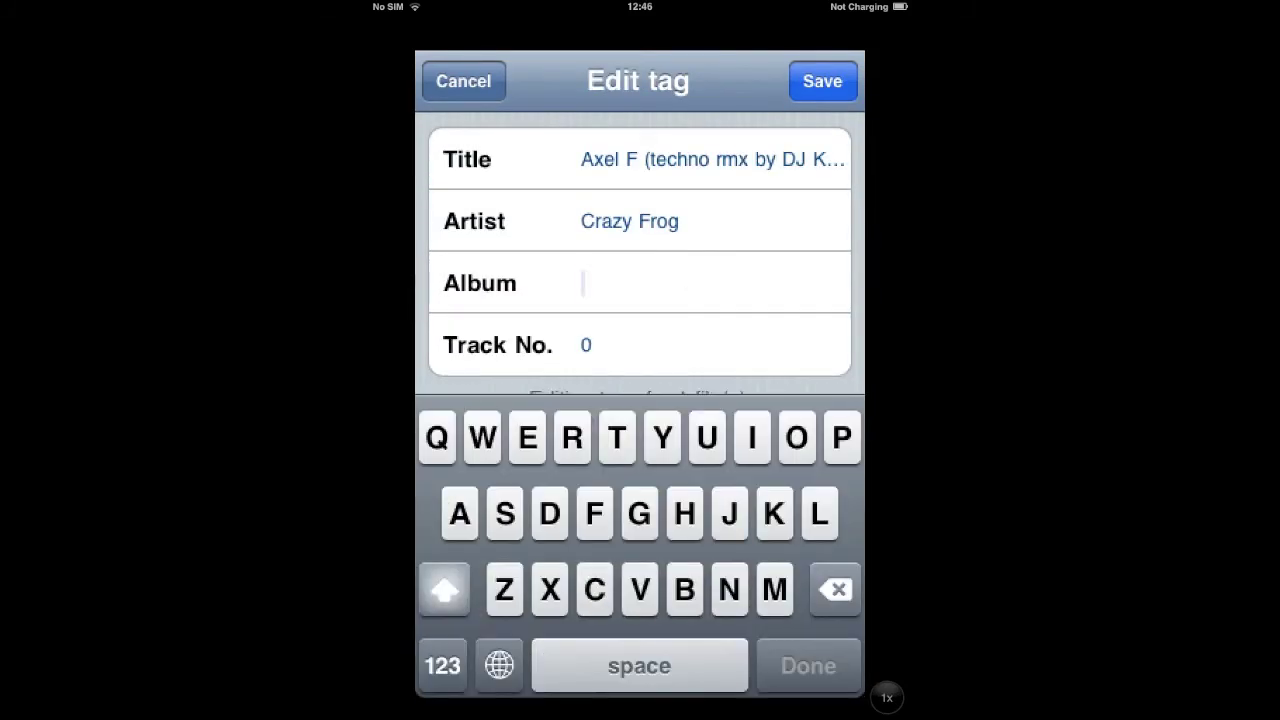
pyautogui.write('H')
pyautogui.press('BackSpace')
pyautogui.write('Crazy')
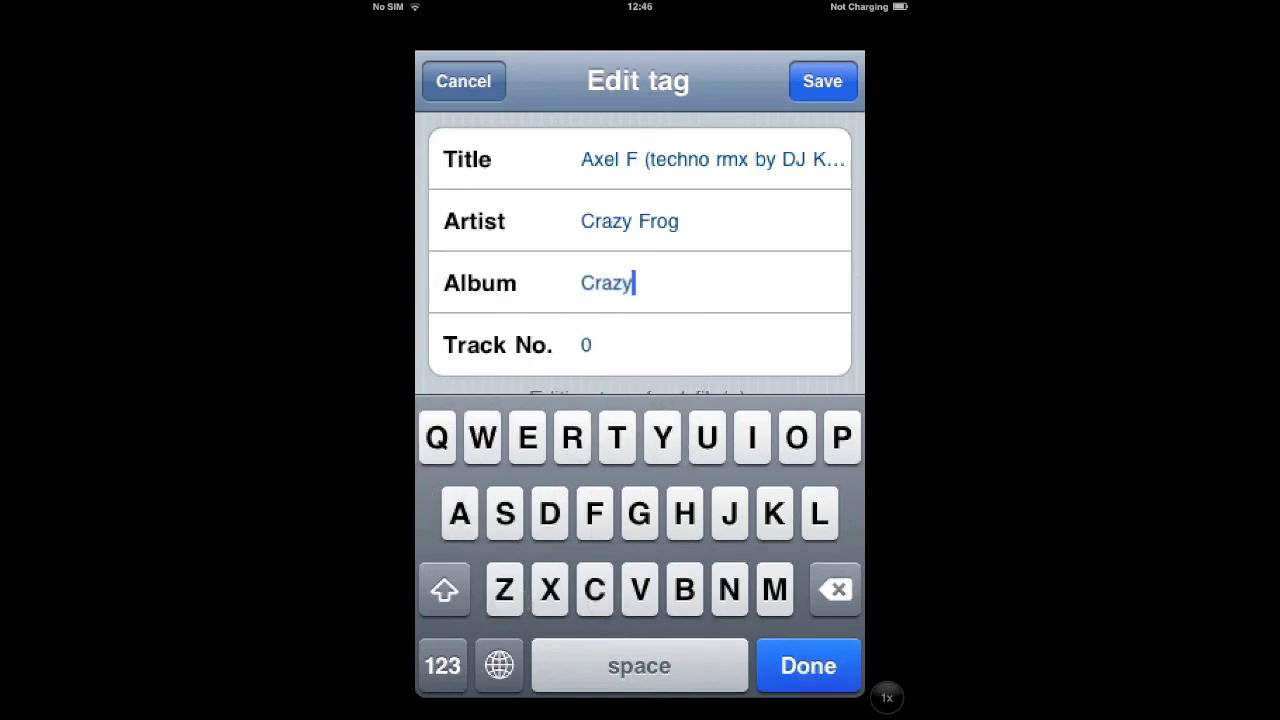
pyautogui.write(' Frog')
pyautogui.click(822, 81)
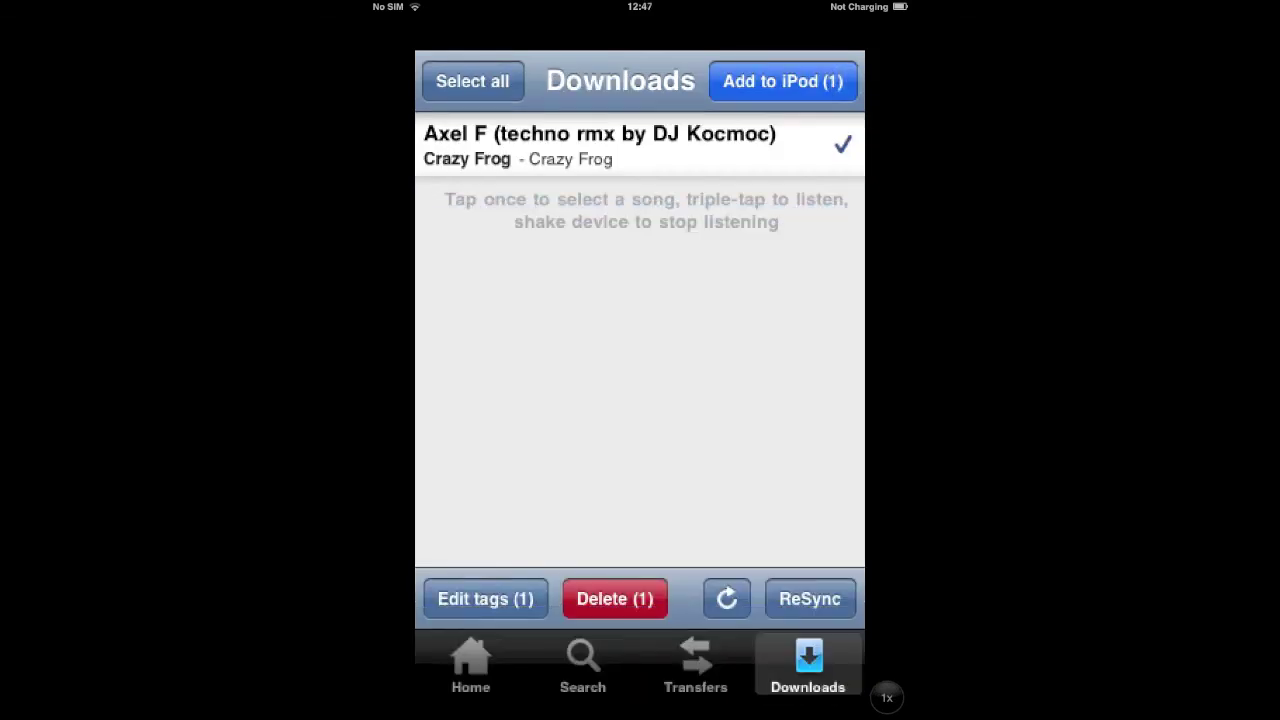
# Step: Import Axel F into the iPod music library, then return to the first home-screen page
pyautogui.click(828, 72)
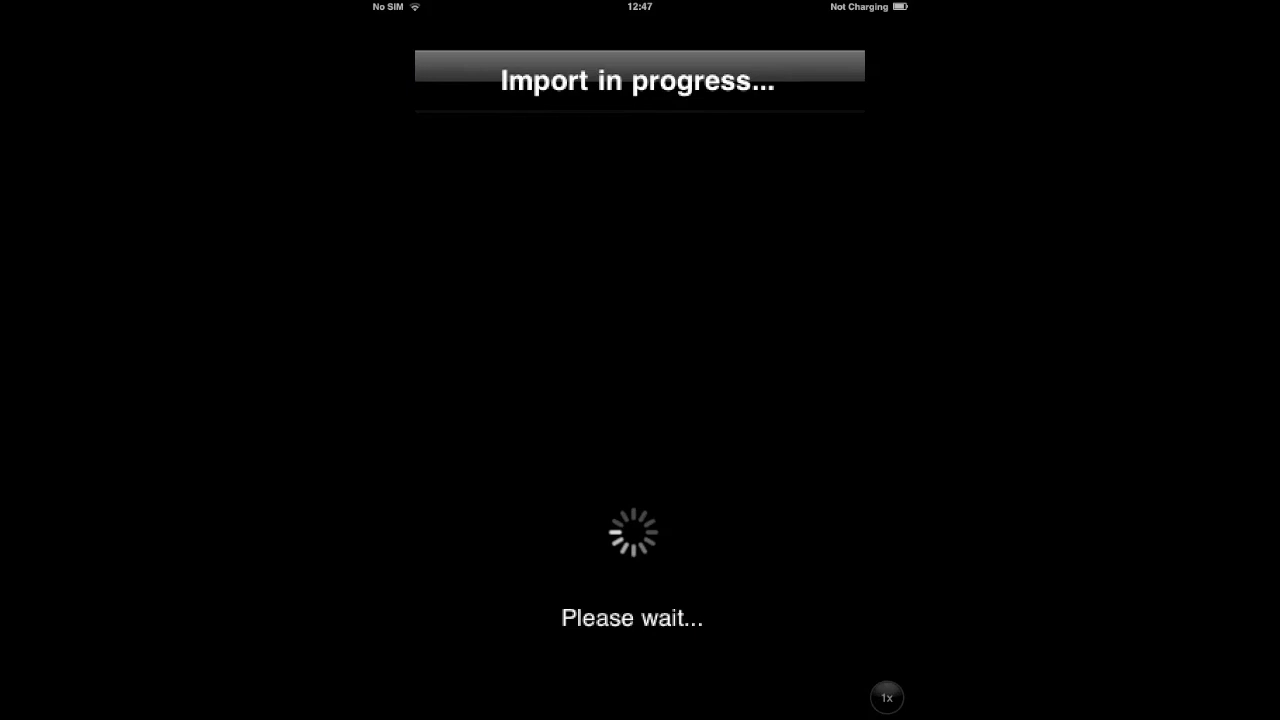
pyautogui.click(822, 81)
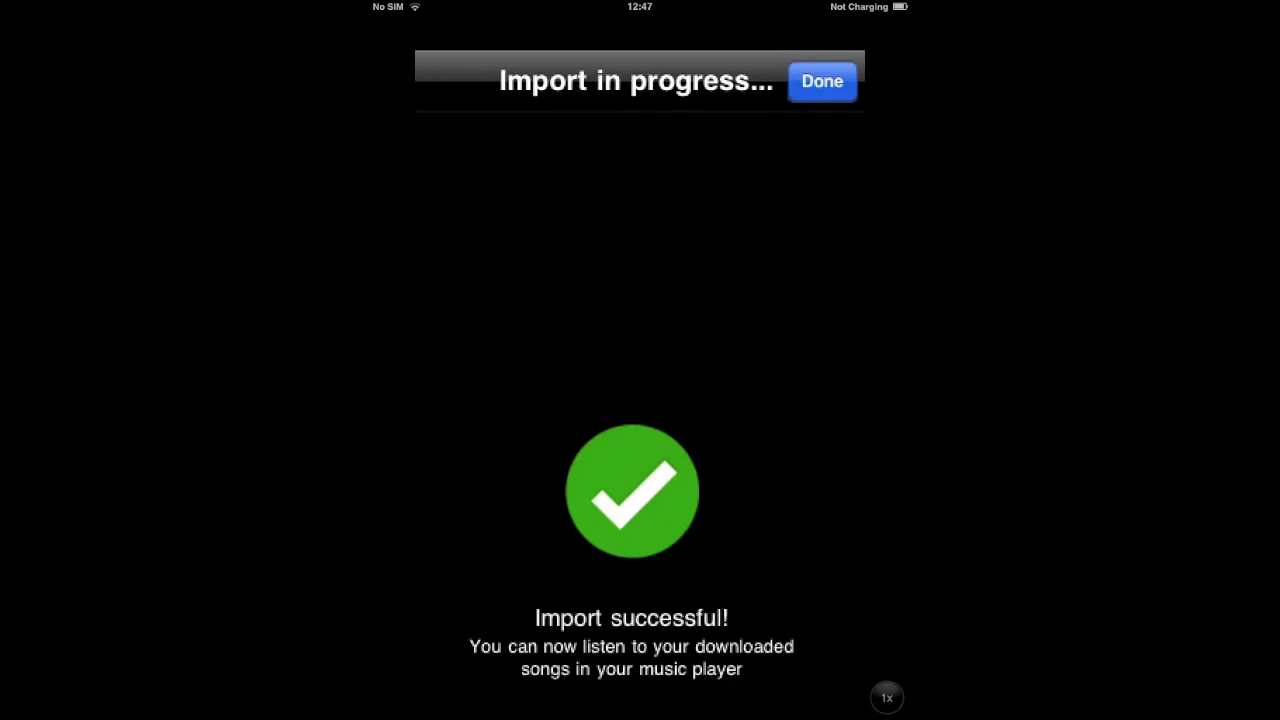
pyautogui.click(822, 81)
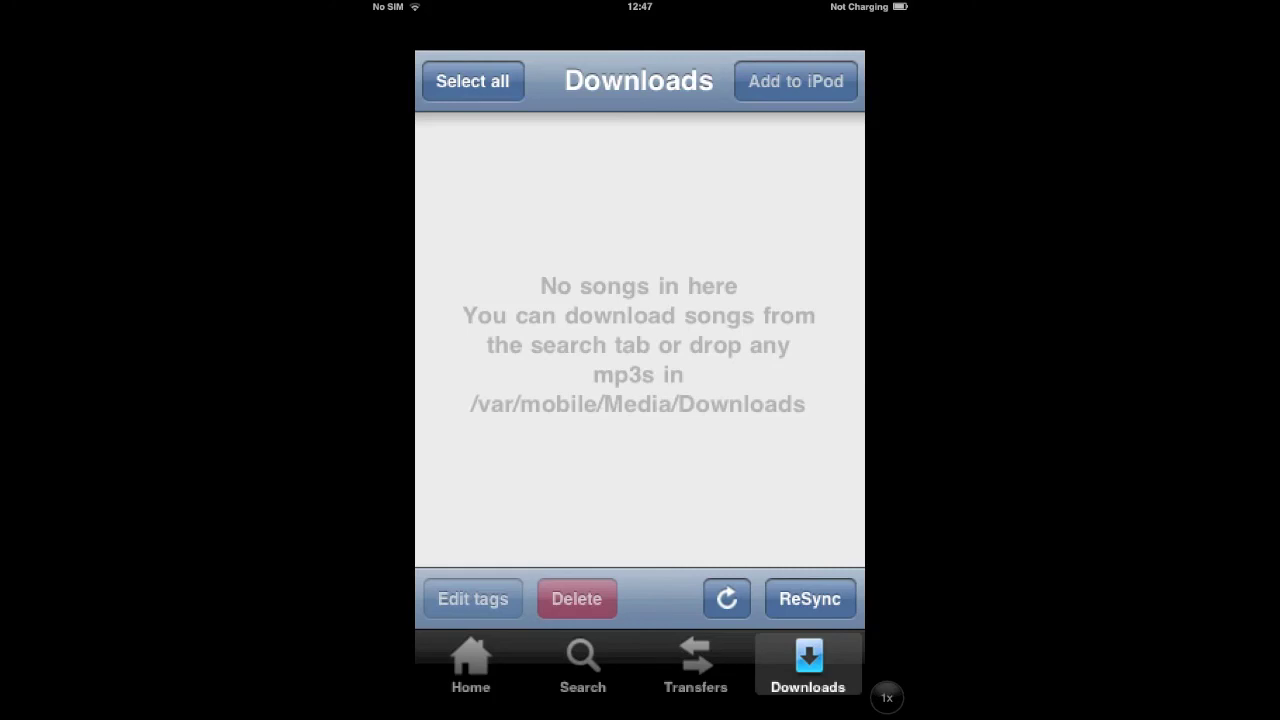
pyautogui.press('super')
pyautogui.moveTo(680, 428); pyautogui.dragTo(846, 491)
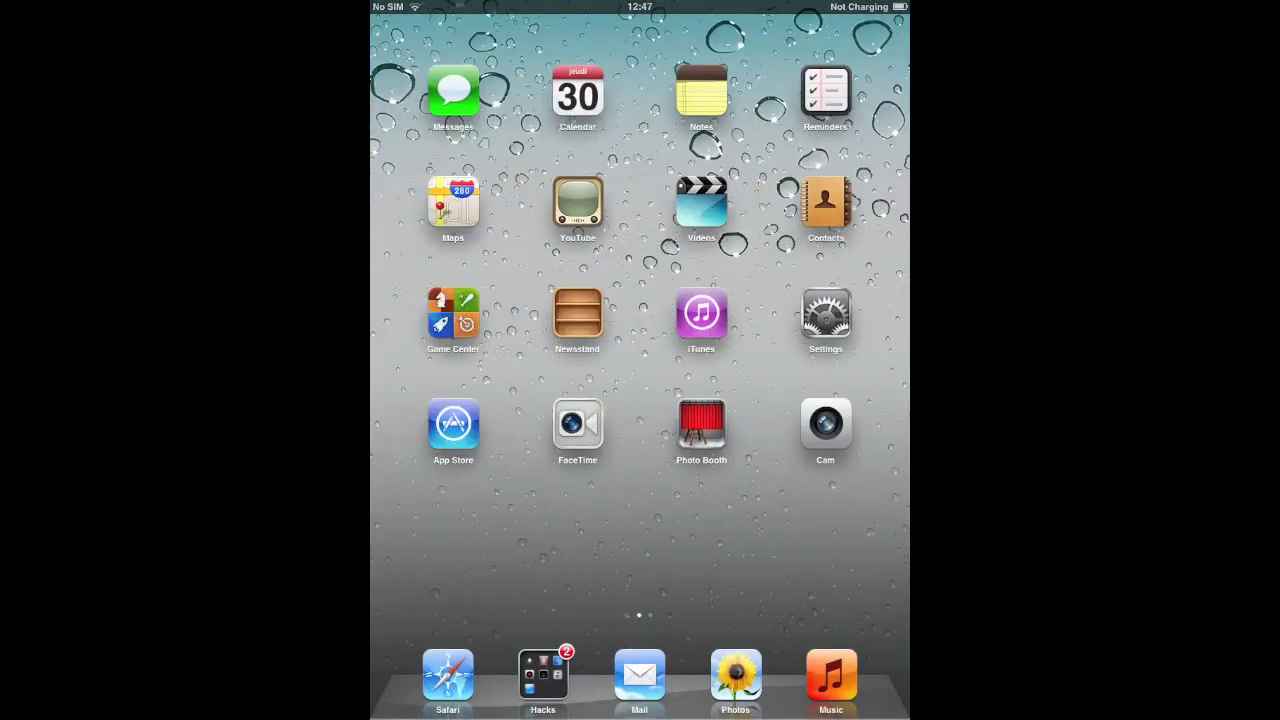
# Step: Open the Music library and play the Crazy Frog Axel F remix
pyautogui.click(831, 675)
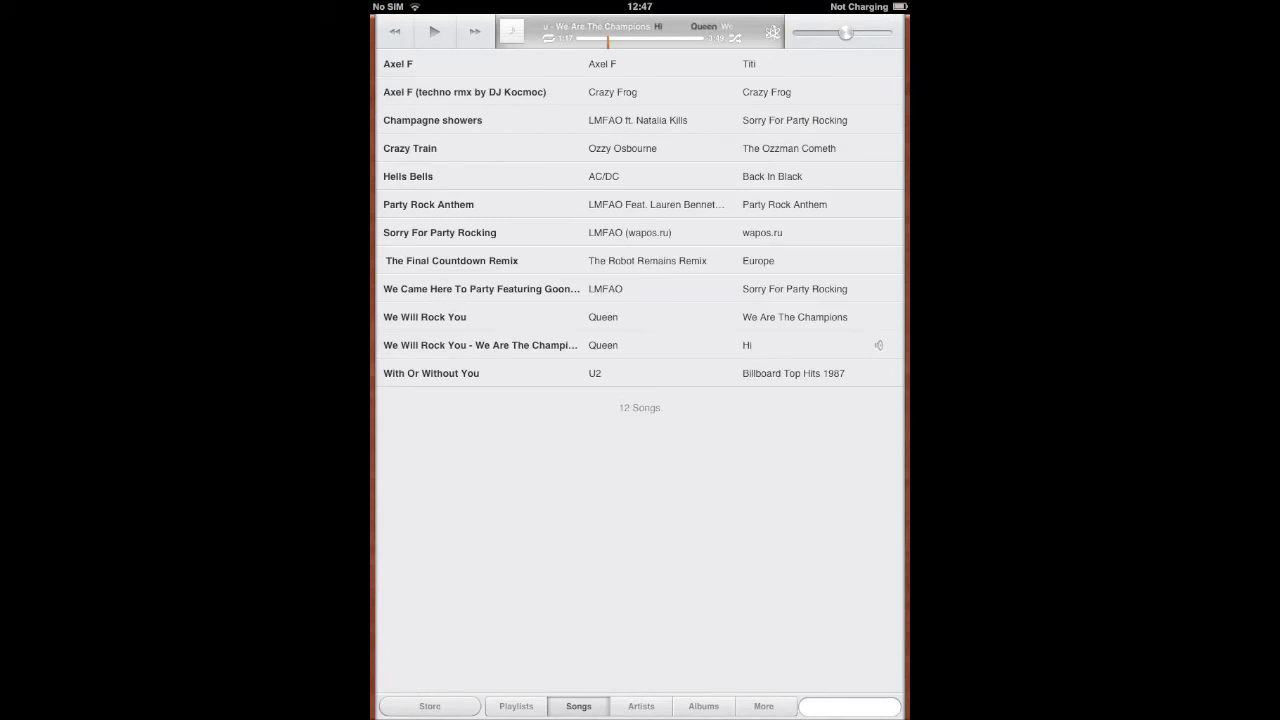
pyautogui.click(398, 63)
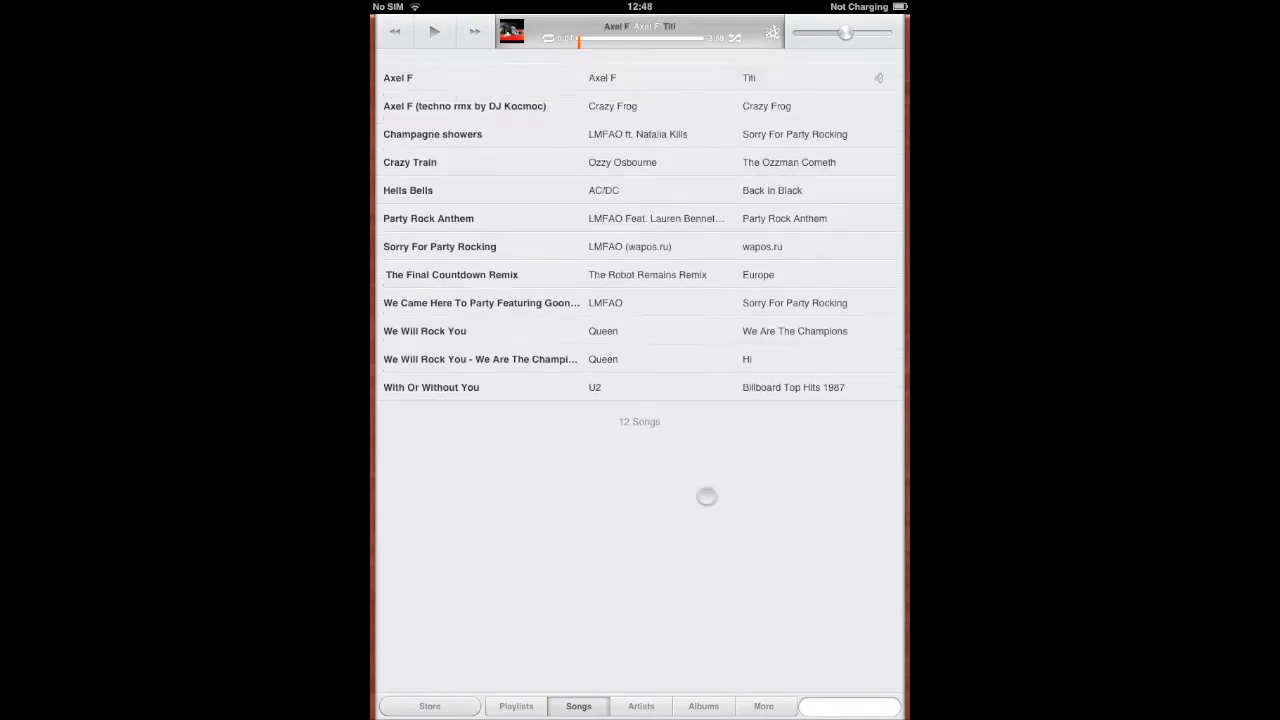